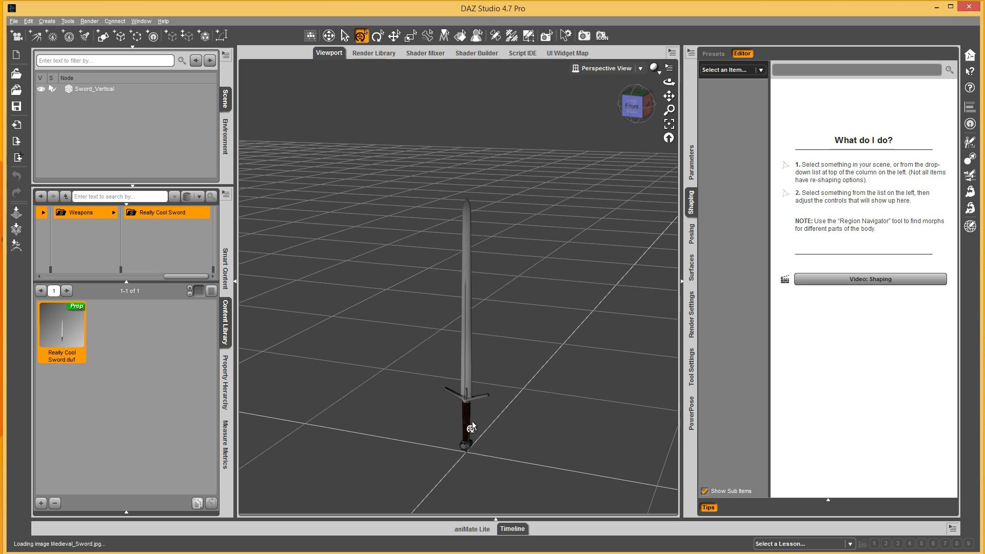
Load the Genesis 2 Base Male figure into the scene alongside the sword.
left_click(468, 413)
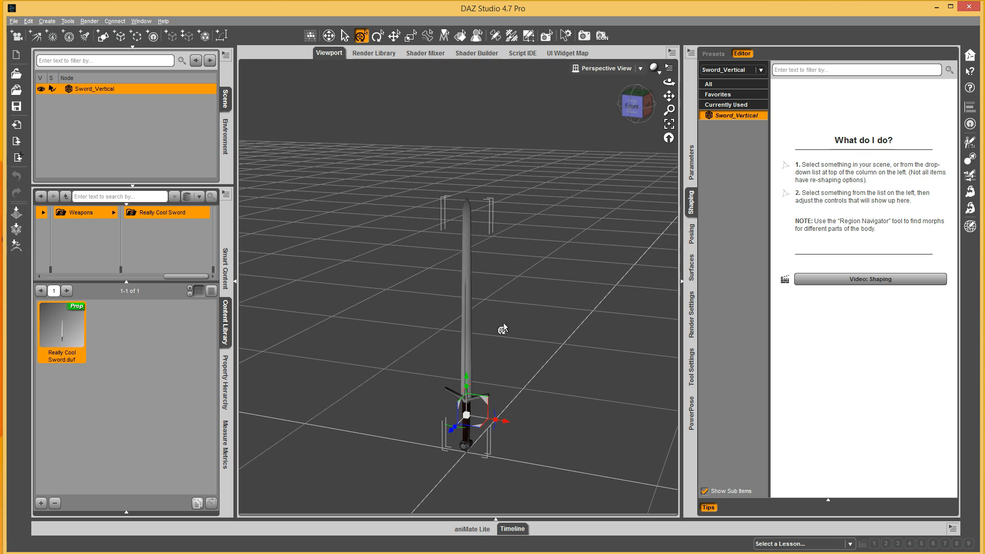
left_click(227, 268)
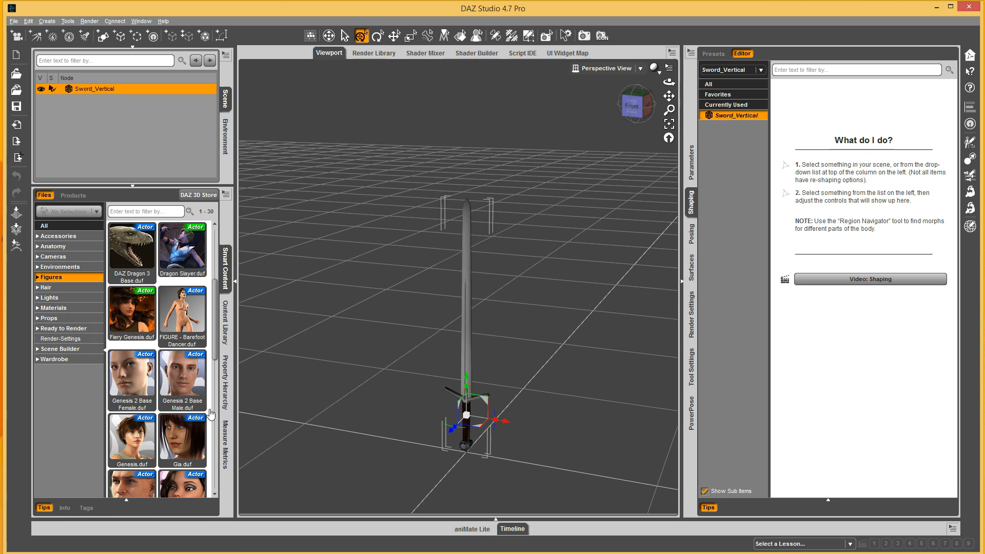
double_click(181, 374)
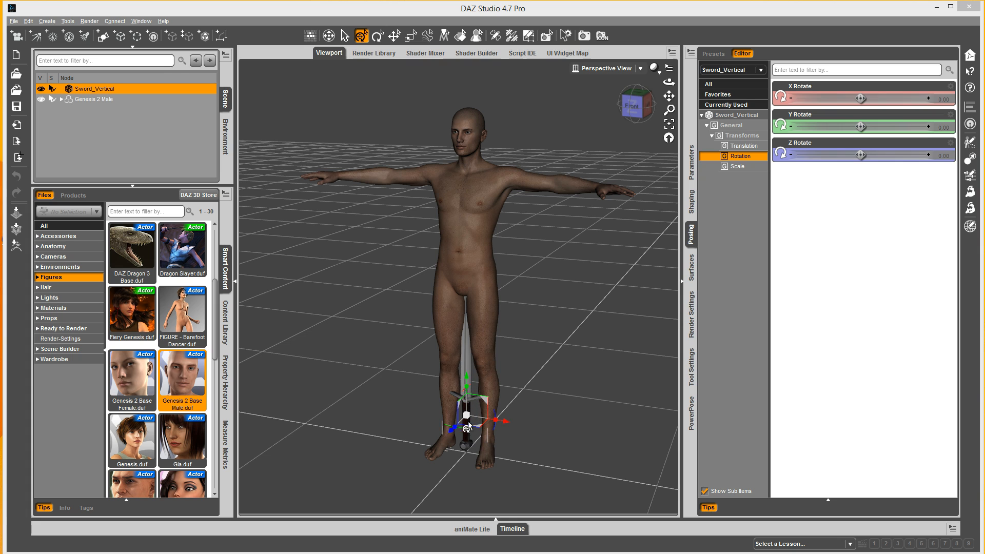
Move the sword up to the figure's right hand, parent Sword_Vertical to Genesis 2 Male, and select the figure.
left_click_drag(484, 399, 333, 176)
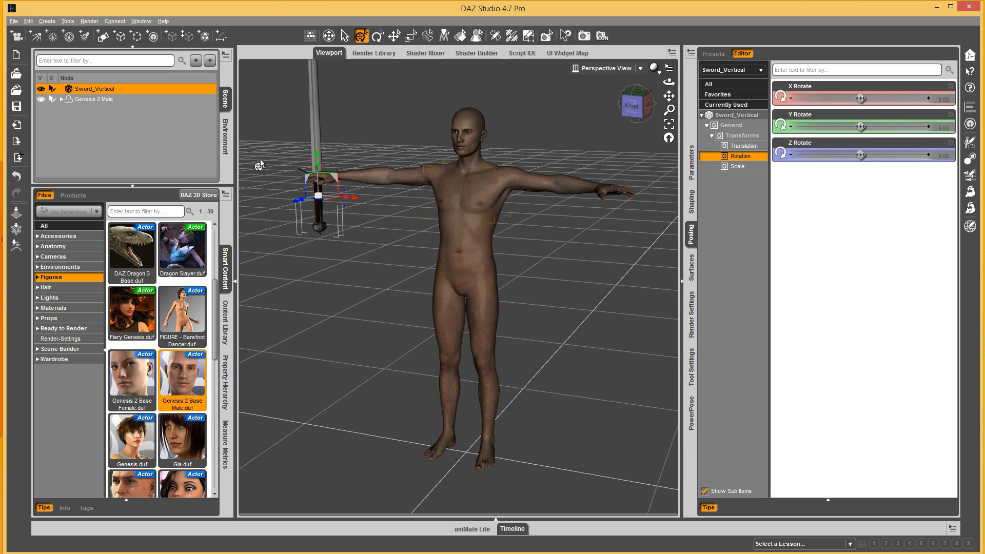
left_click_drag(100, 92, 58, 100)
left_click(93, 88)
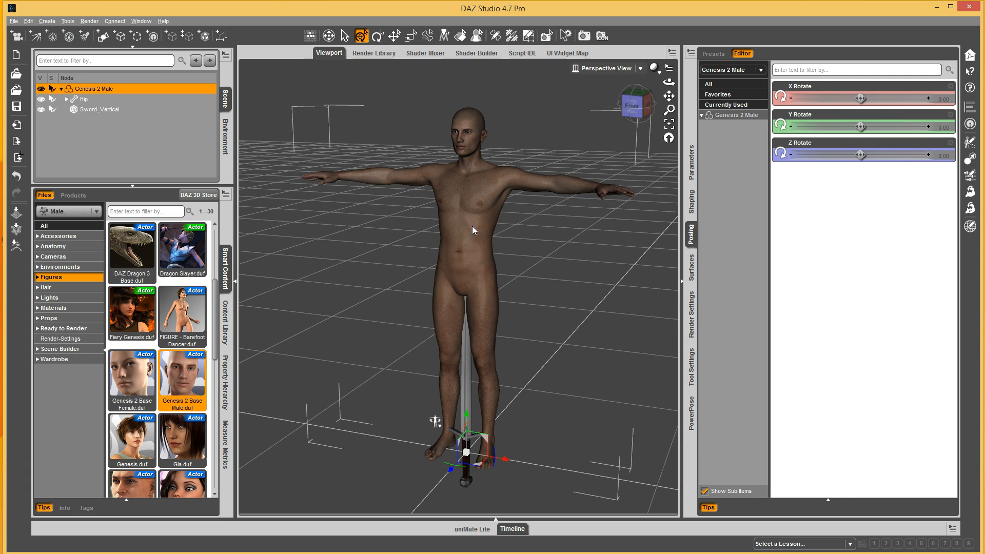
Refresh the Really Cool Sword content folder and apply the In-Hand Pose preset to the Genesis 2 Male figure.
left_click(224, 322)
right_click(108, 401)
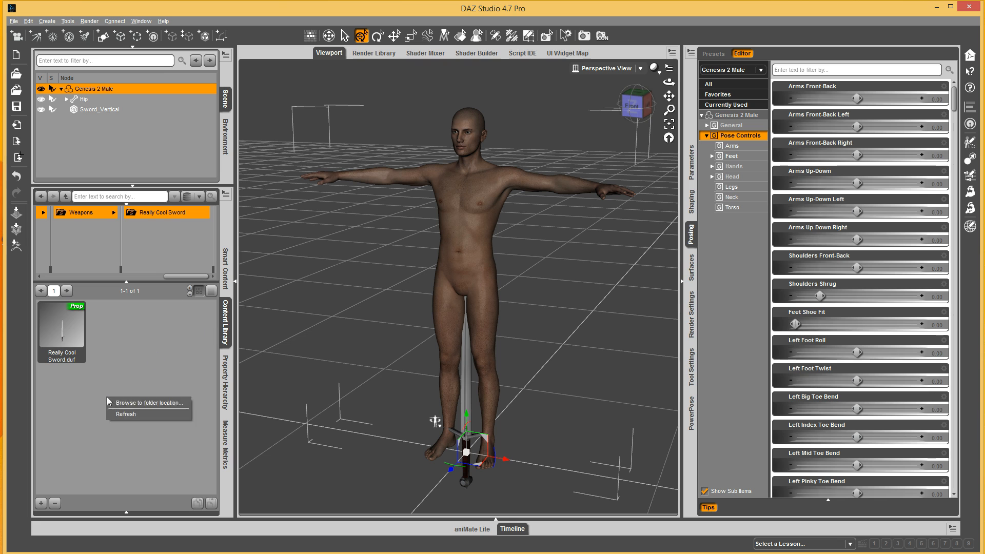
left_click(126, 414)
double_click(65, 329)
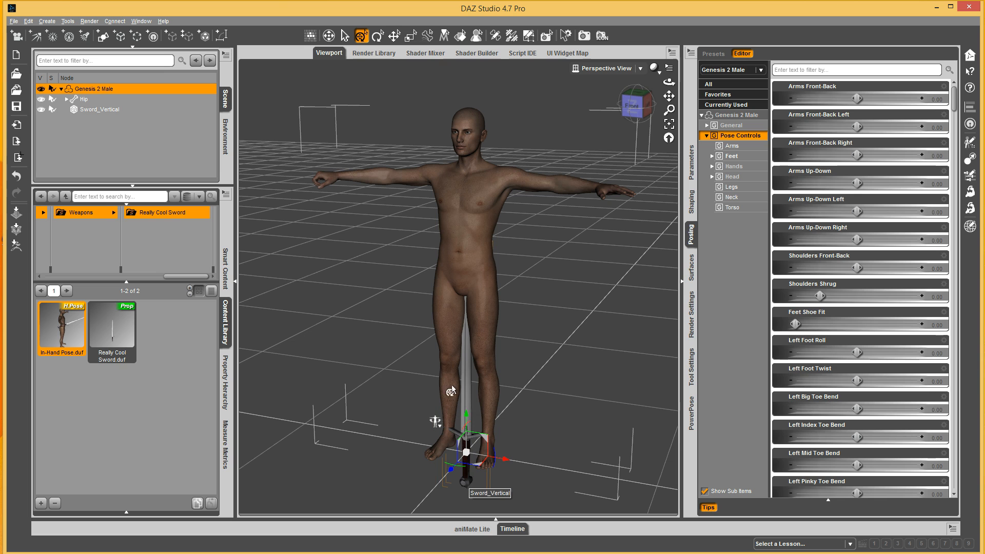
Change the parent of Sword_Vertical to the figure's Right Hand, without parenting in place.
left_click(66, 99)
left_click(72, 120)
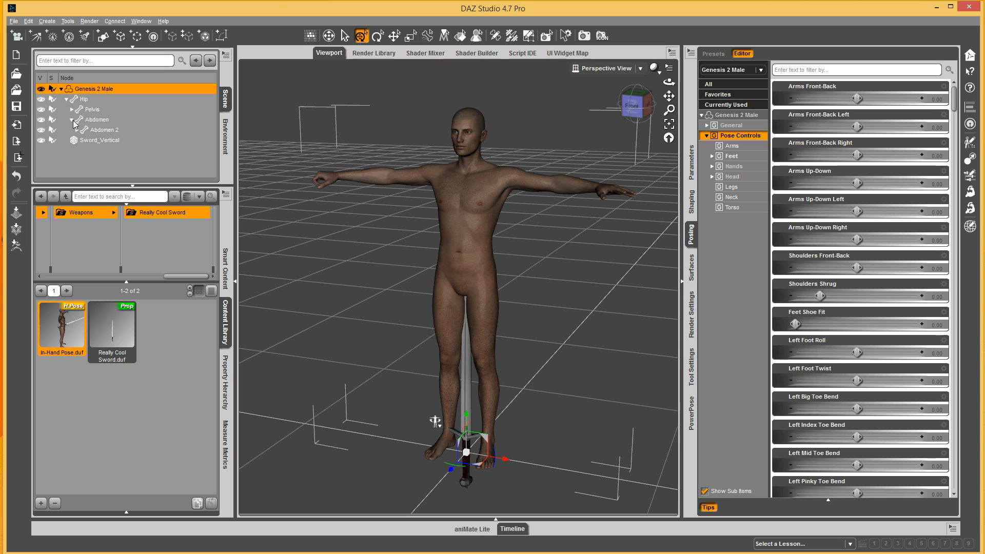
left_click(77, 130)
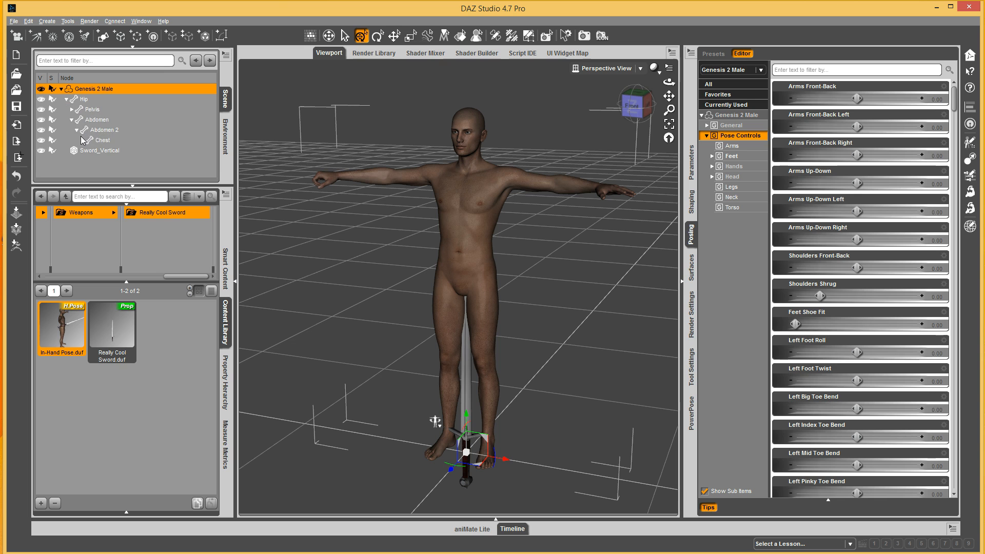
right_click(104, 151)
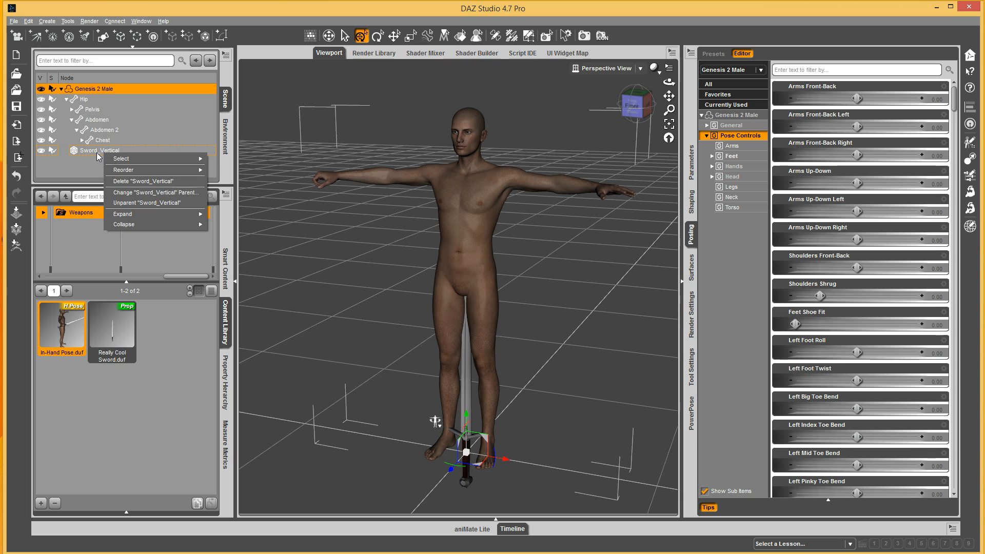
left_click(159, 197)
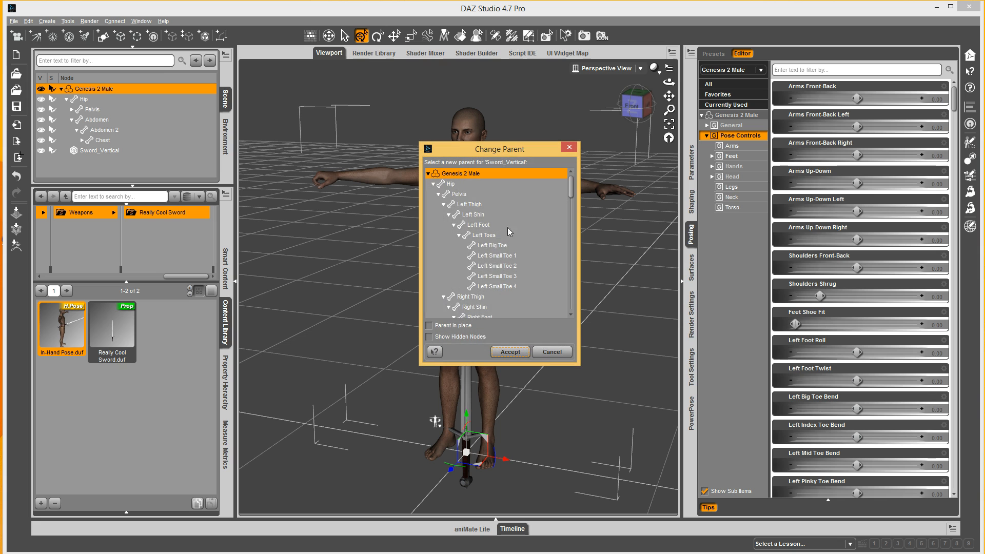
scroll(517, 237, "down", 7)
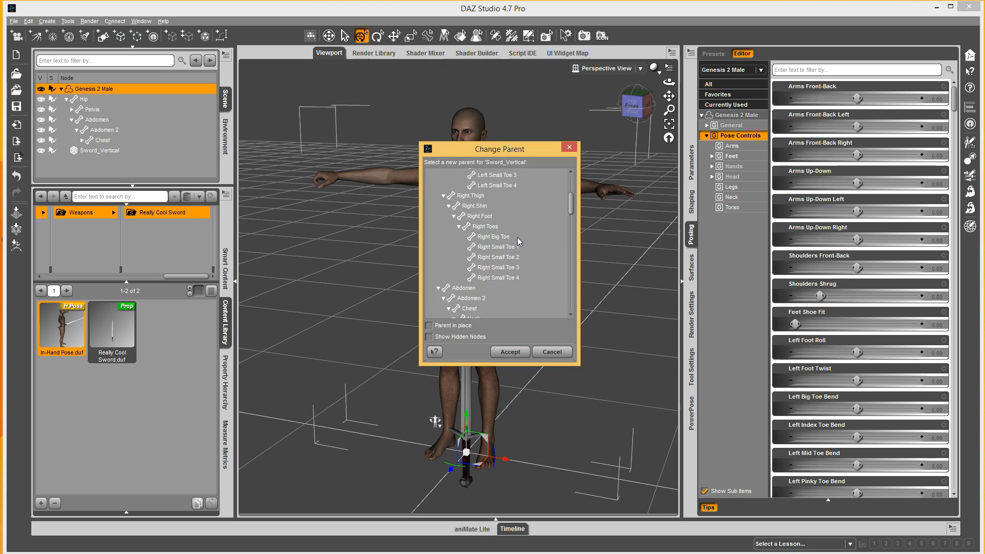
scroll(517, 236, "down", 4)
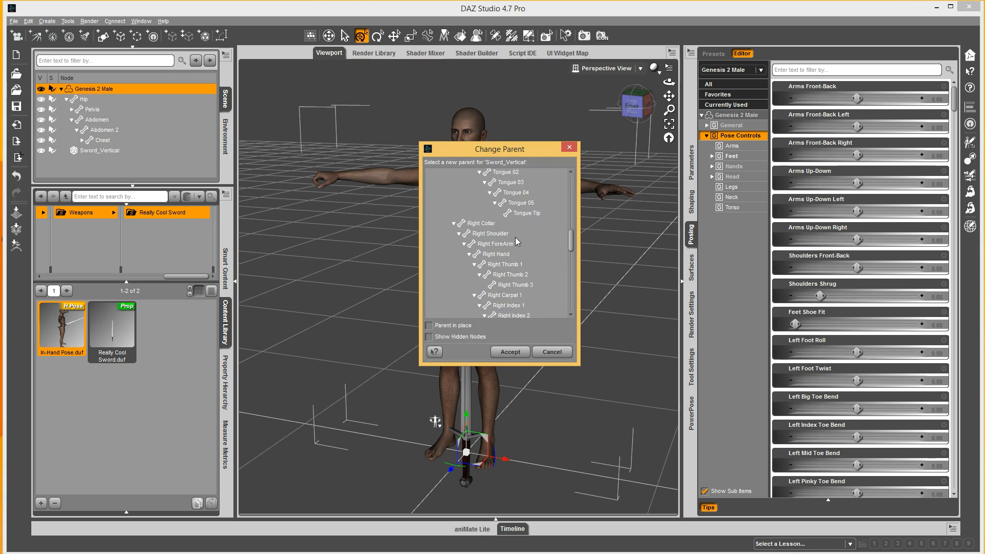
left_click(490, 234)
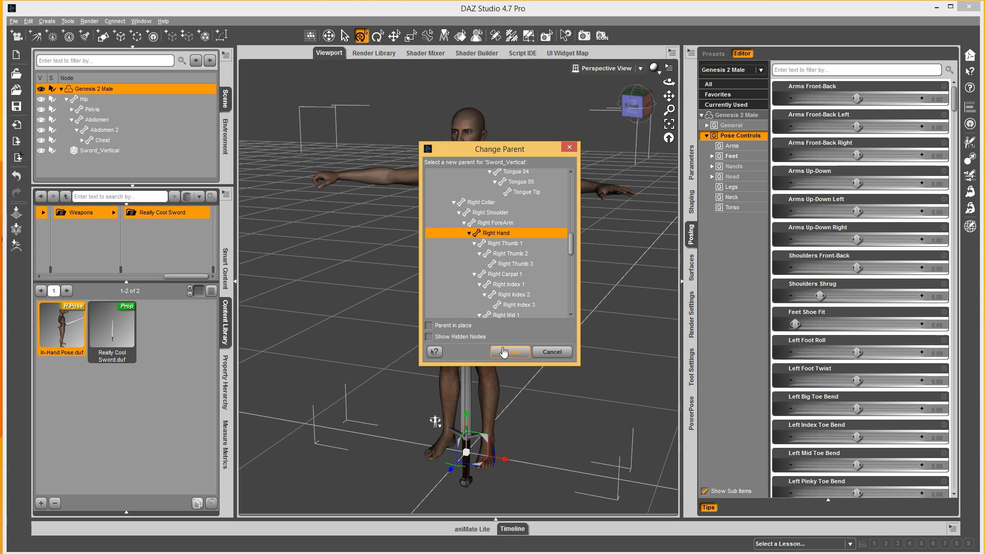
left_click(515, 352)
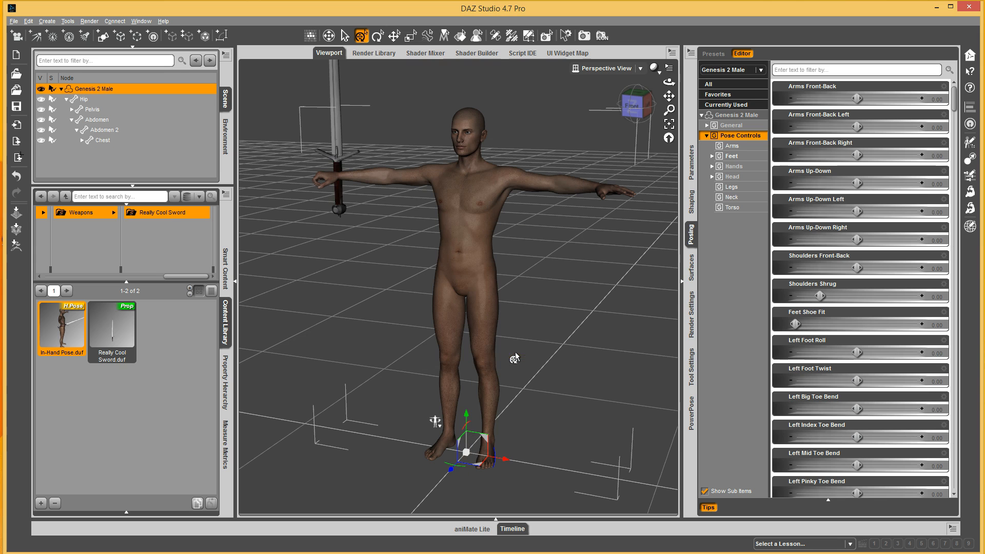
Reapply the In-Hand Pose preset so the figure grips the sword, and view the result from the front.
double_click(58, 338)
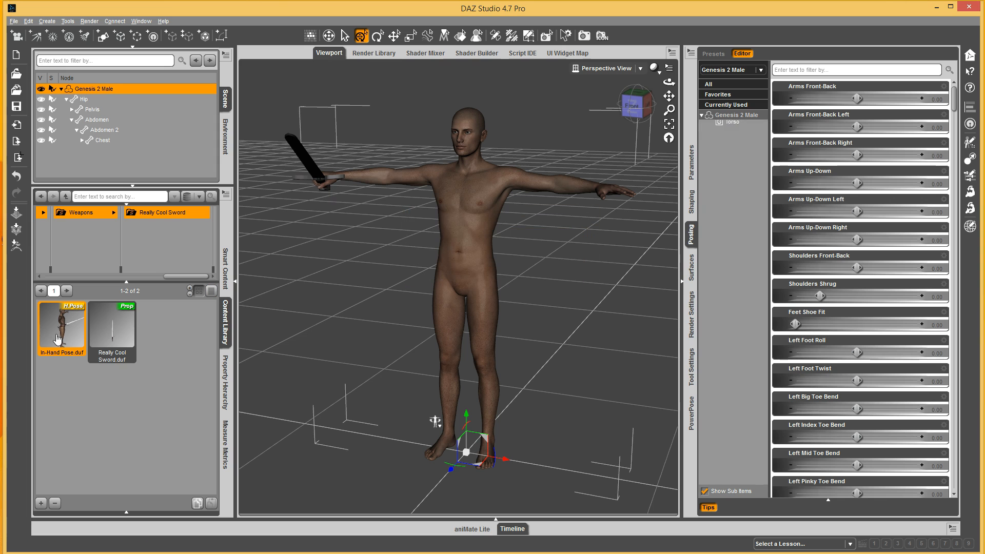
left_click_drag(631, 108, 613, 127)
left_click(630, 108)
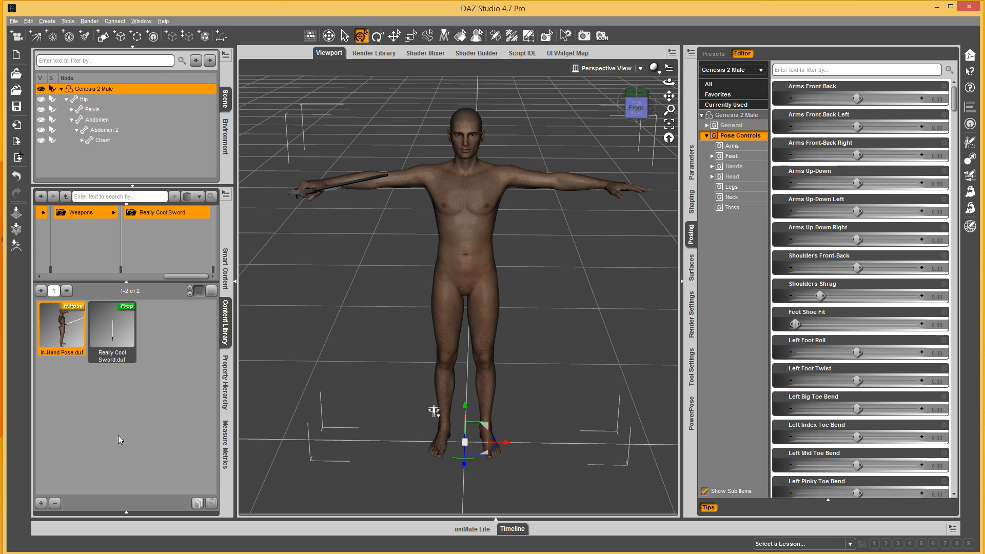
Save Sword_Vertical as a Wearable(s) preset named "Really Cool Sword In Right Hand" in the Really Cool Sword folder, including the target pose.
left_click(41, 503)
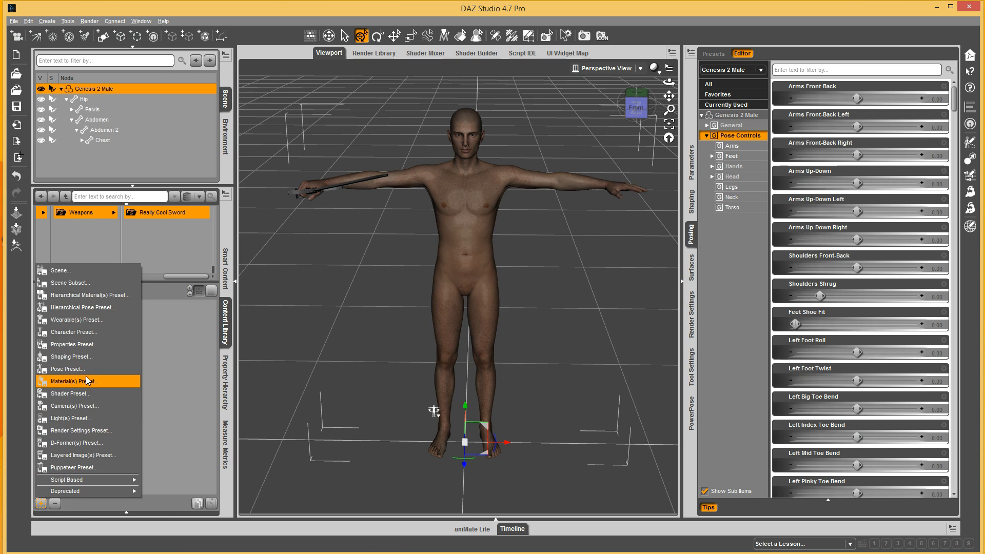
left_click(178, 392)
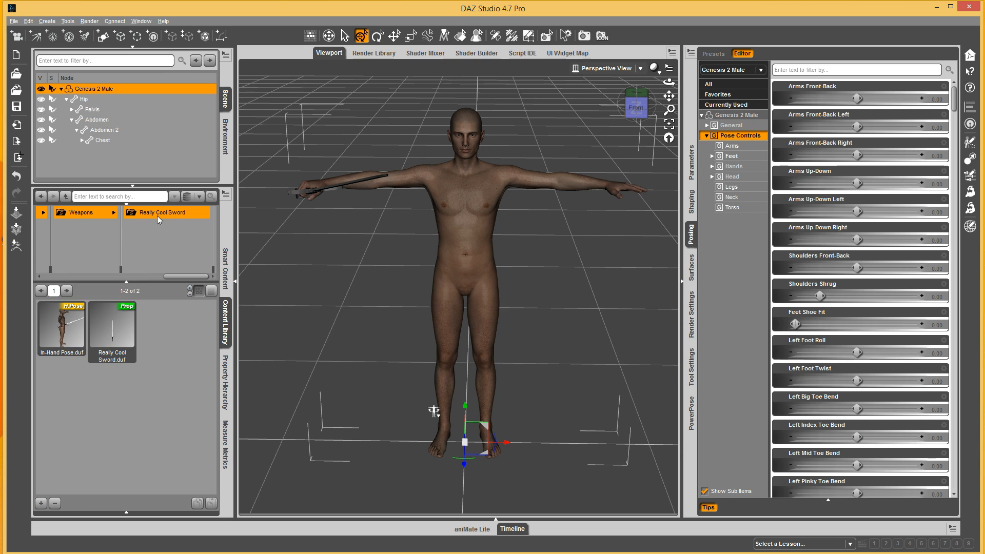
left_click(41, 503)
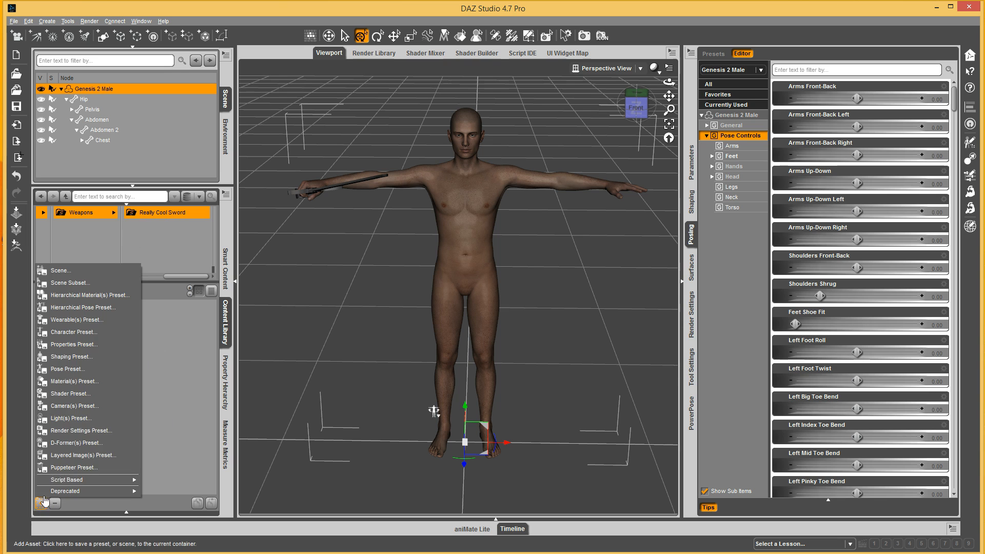
left_click(86, 319)
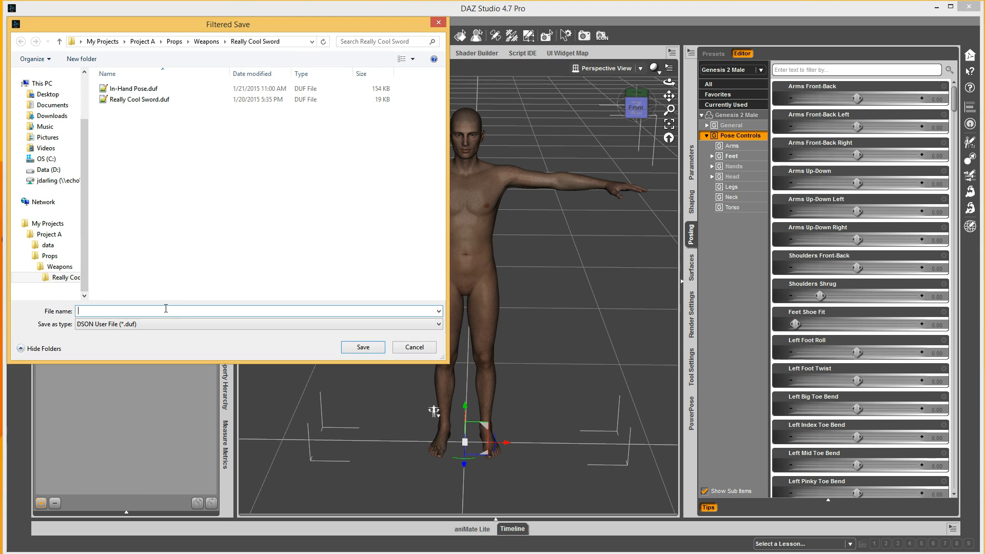
left_click(141, 99)
left_click(125, 311)
left_click(125, 311)
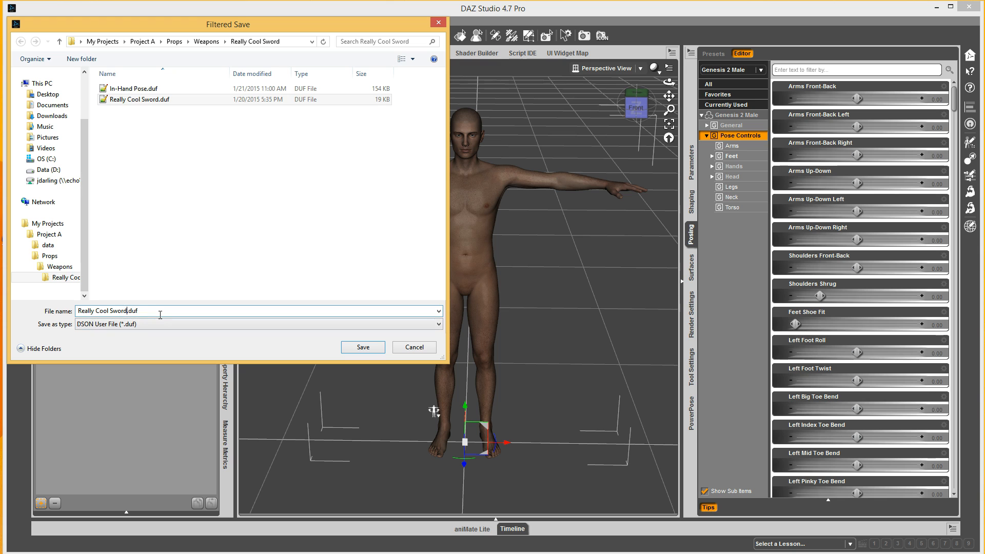
type("In Right")
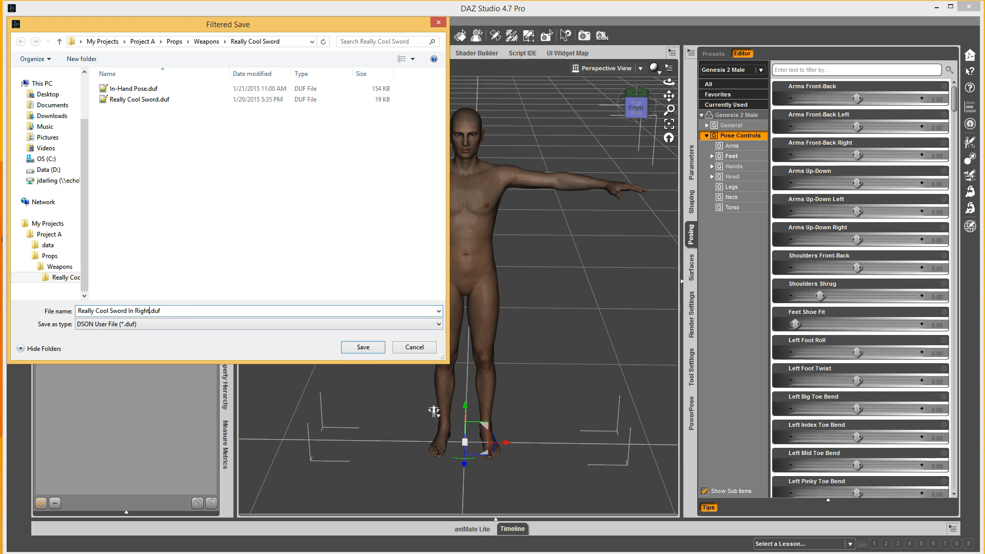
type(" Hna")
key("BackSpace")
key("BackSpace")
type("and")
key("Return")
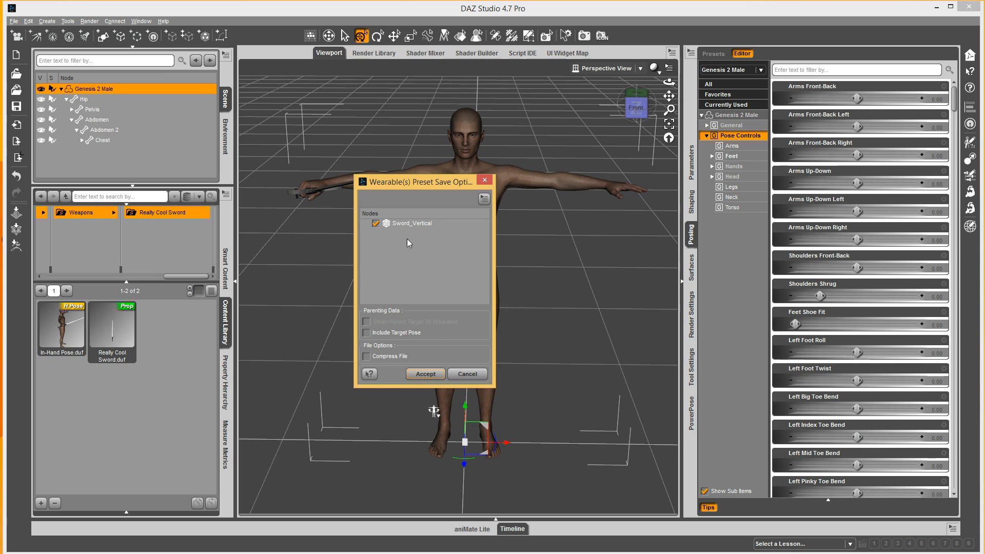
left_click(367, 333)
left_click(430, 373)
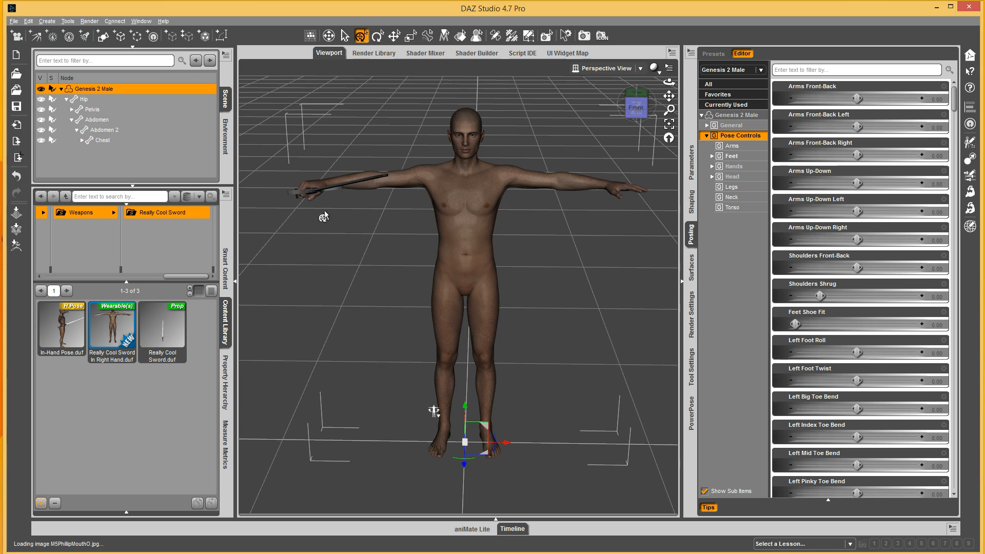
Delete the sword from the figure's right hand, reset the hand to its default pose, and show the Poses content for Genesis 2 Male.
left_click(356, 182)
key("Delete")
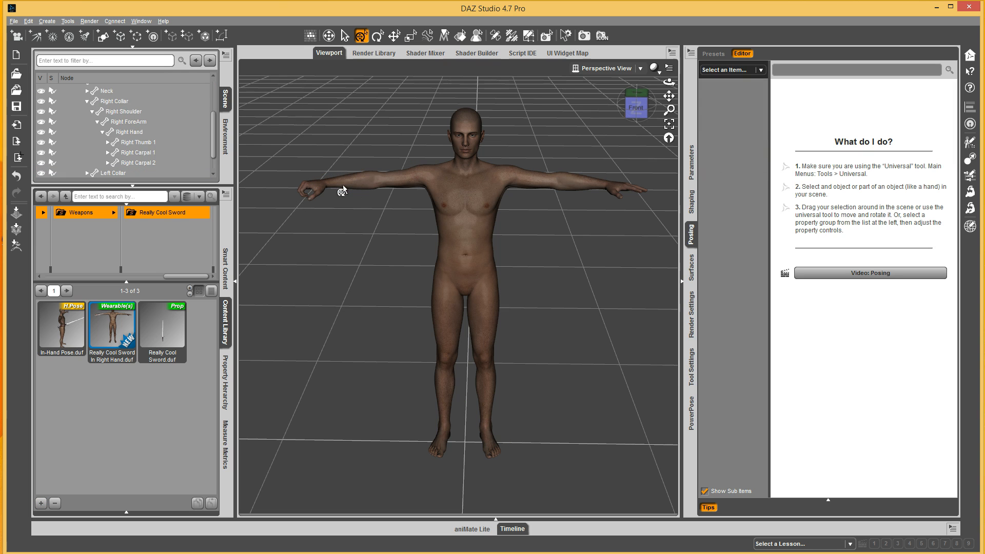
left_click(459, 211)
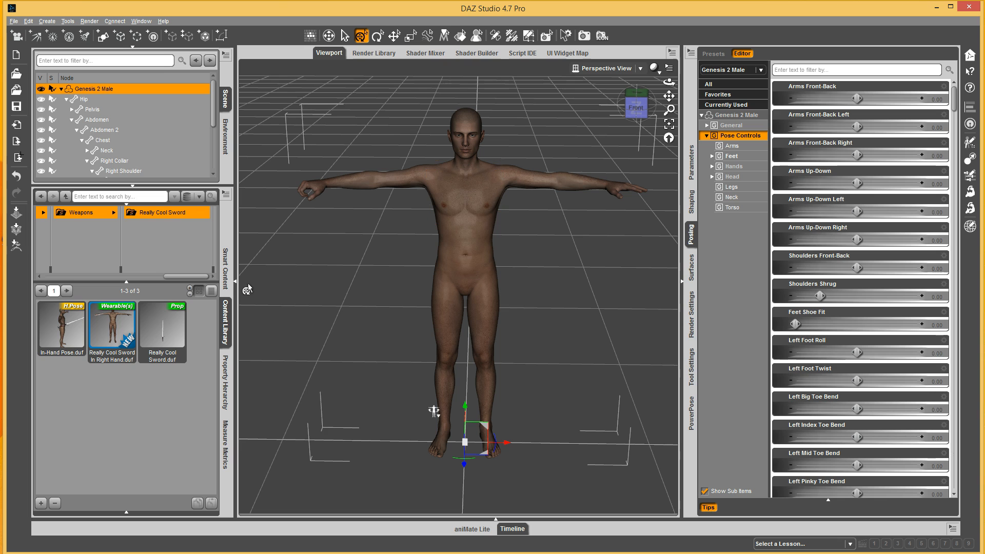
left_click(226, 280)
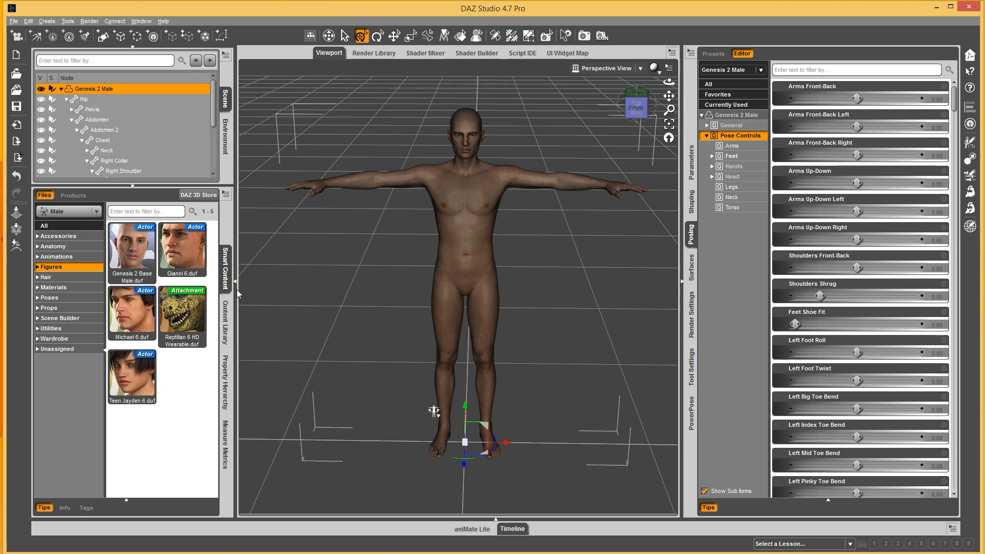
left_click(72, 299)
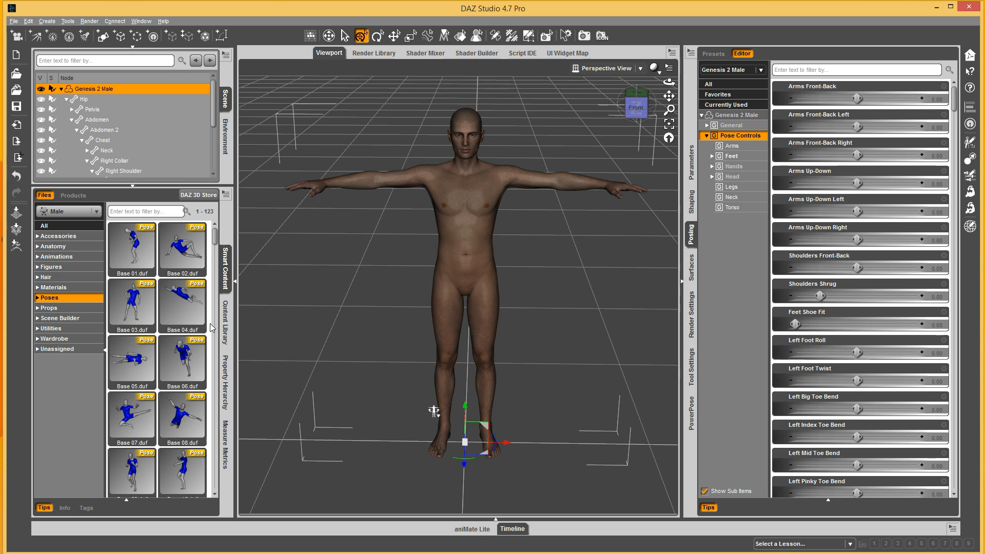
Test the Really Cool Sword In Right Hand wearable preset by loading it onto the Genesis 2 Male figure.
left_click(227, 322)
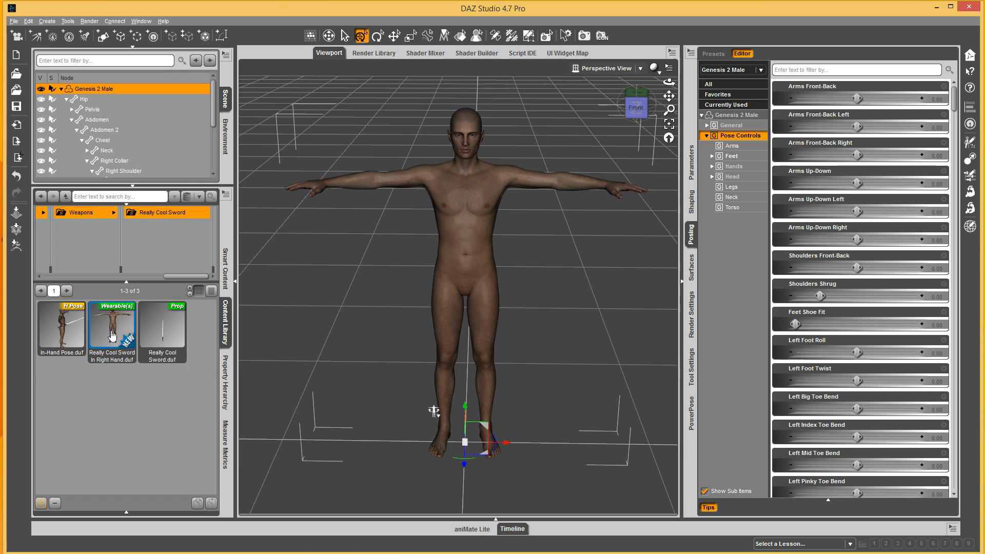
left_click(115, 333)
double_click(115, 333)
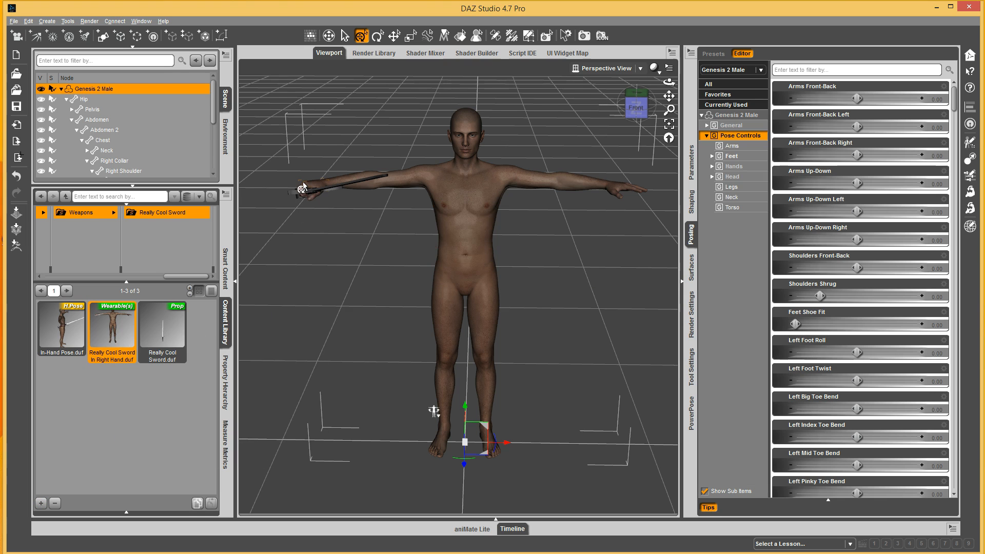
left_click(638, 108)
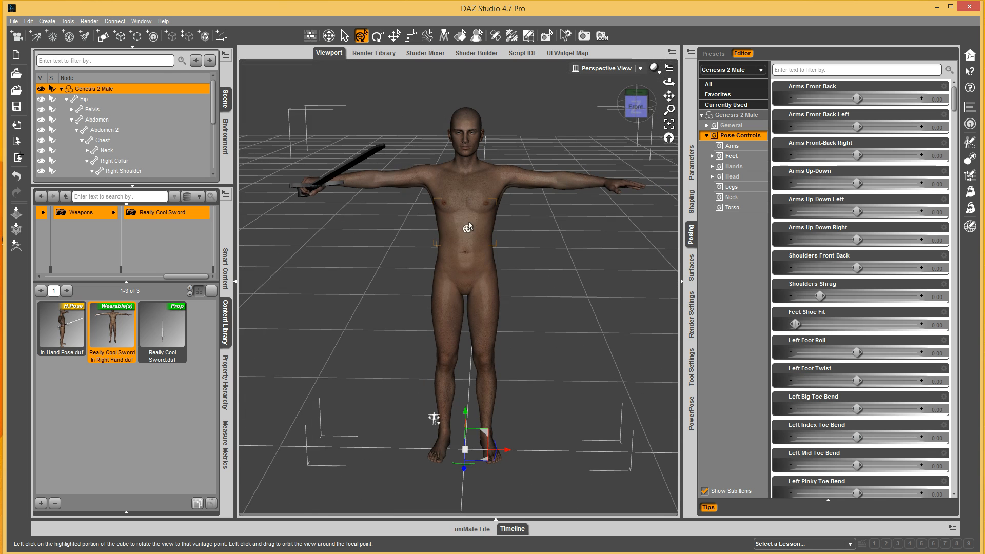
Delete the reloaded sword from the figure's right hand and return to the Poses content for the figure.
left_click(353, 164)
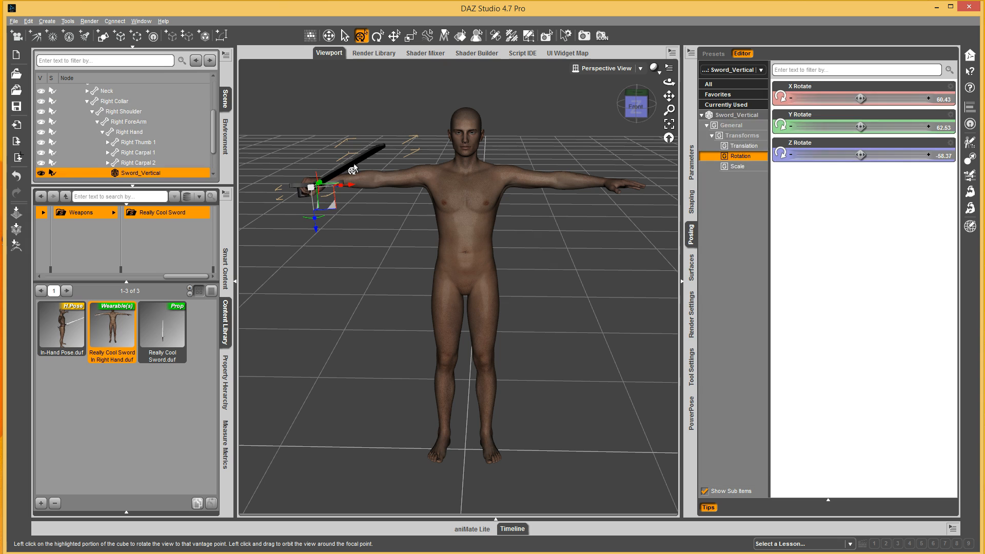
key("Delete")
left_click(464, 231)
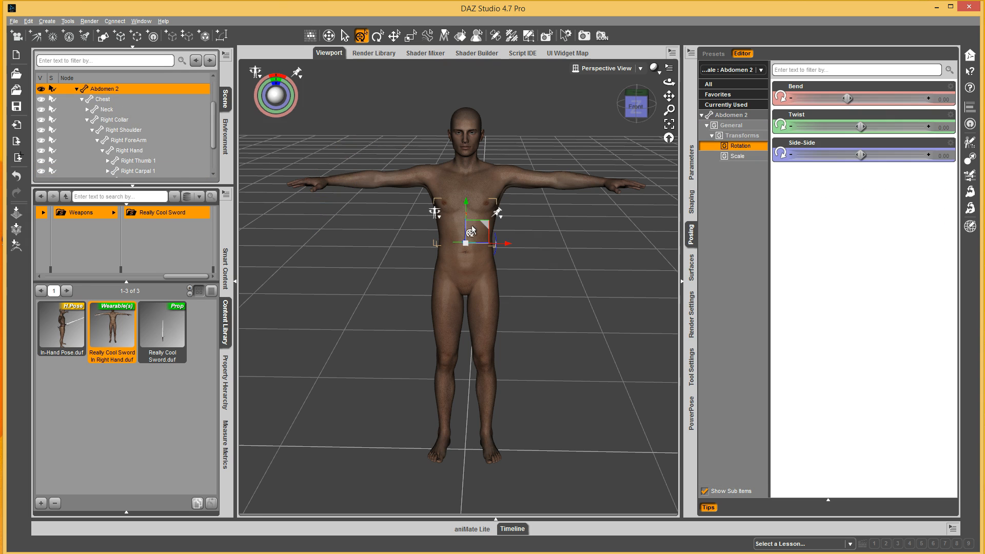
left_click(226, 277)
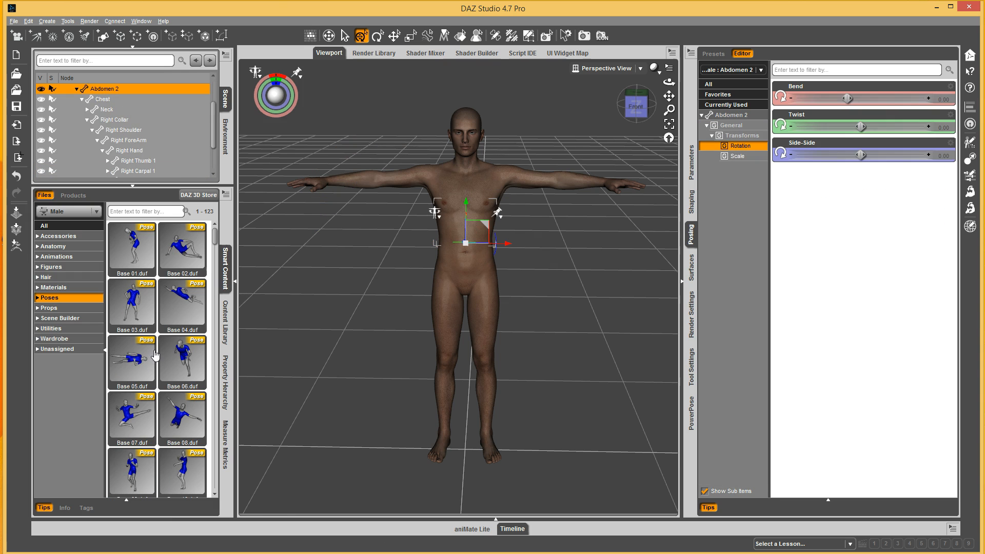
Apply the Base 04.duf pose to the Genesis 2 Male figure.
double_click(179, 314)
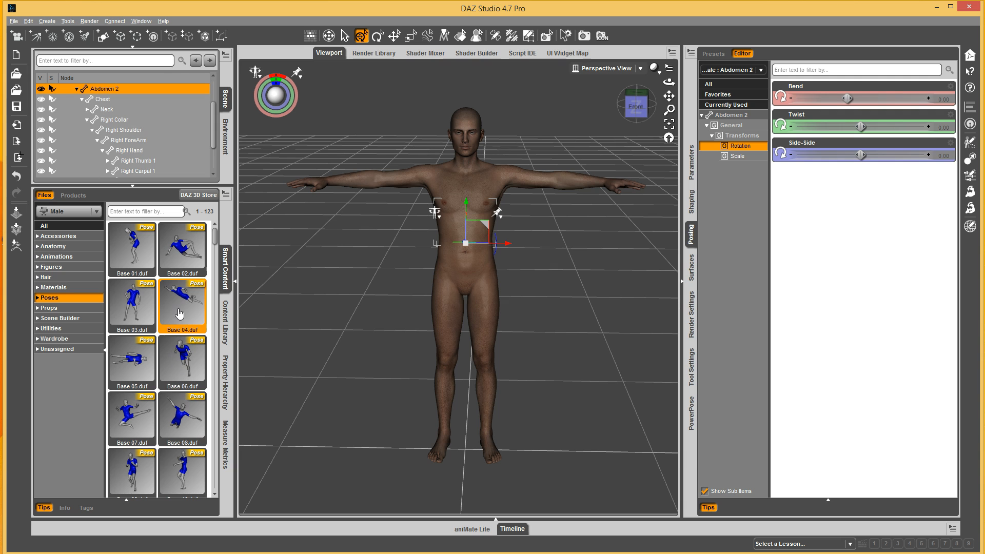
left_click_drag(635, 110, 585, 121)
left_click_drag(369, 300, 261, 333)
Load the Really Cool Sword In Right Hand wearable preset from the Content Library onto the posed figure.
left_click(224, 322)
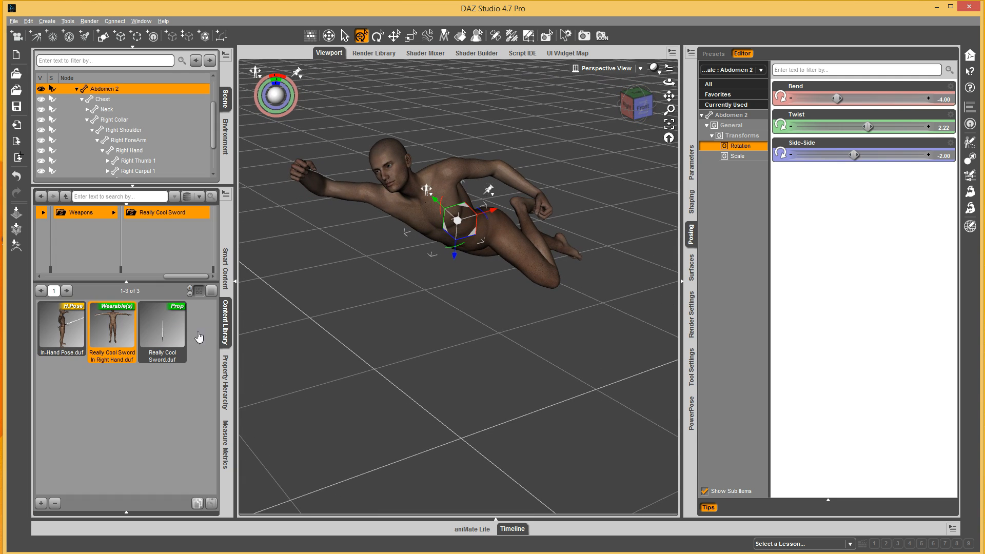
double_click(117, 330)
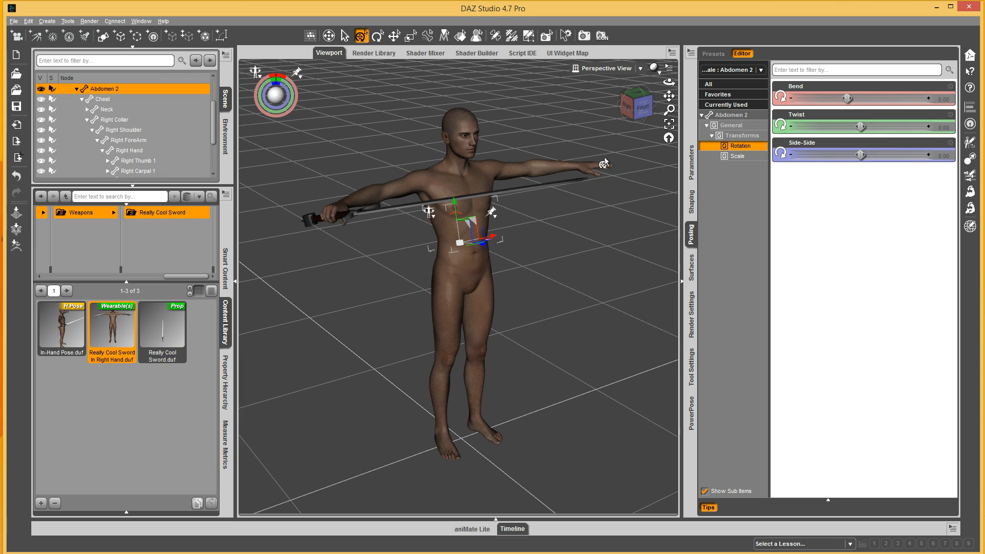
left_click_drag(638, 106, 628, 106)
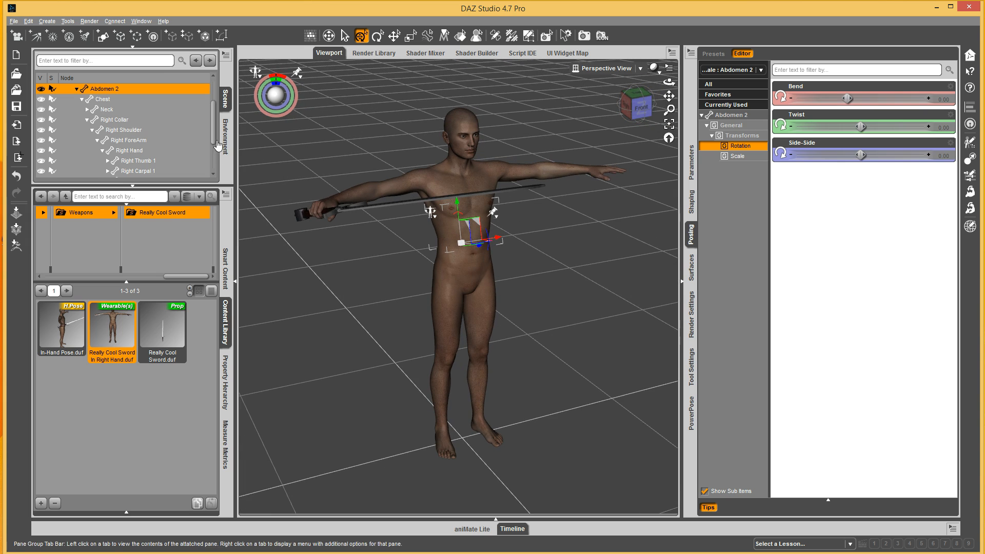
scroll(214, 102, "up", 2)
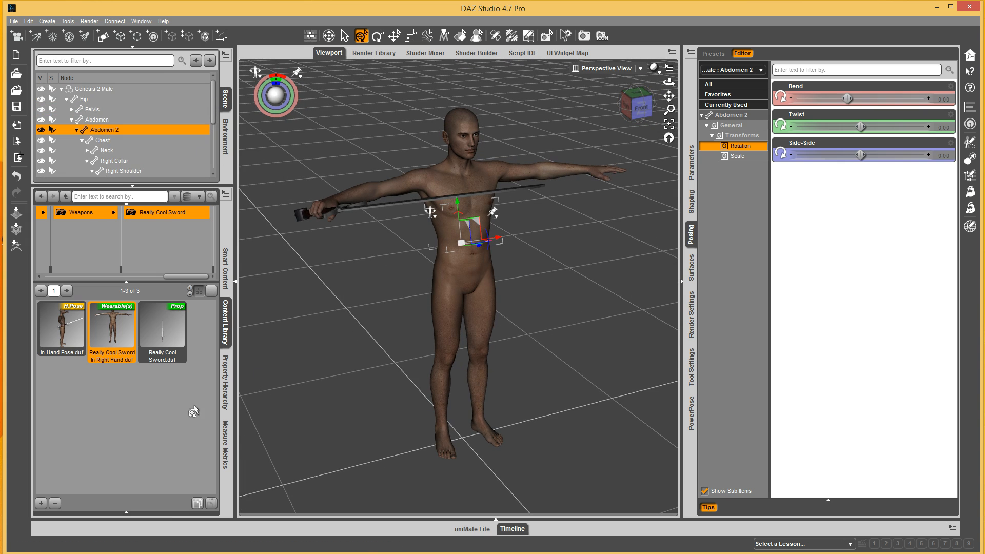
Browse to the wearable preset's file location and open Really Cool Sword In Right Hand.duf in Notepad++.
mouse_move(168, 357)
right_click(114, 332)
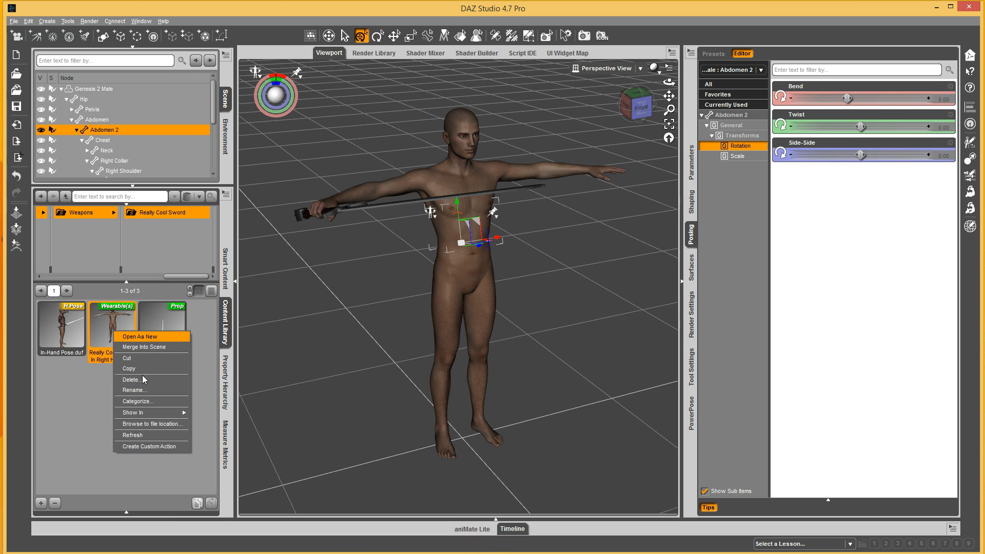
left_click(164, 429)
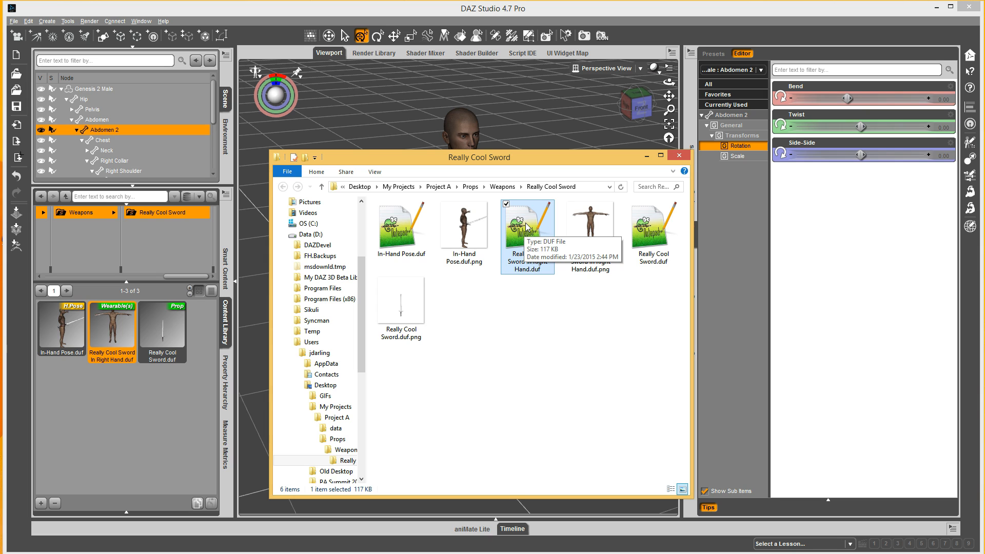
double_click(528, 227)
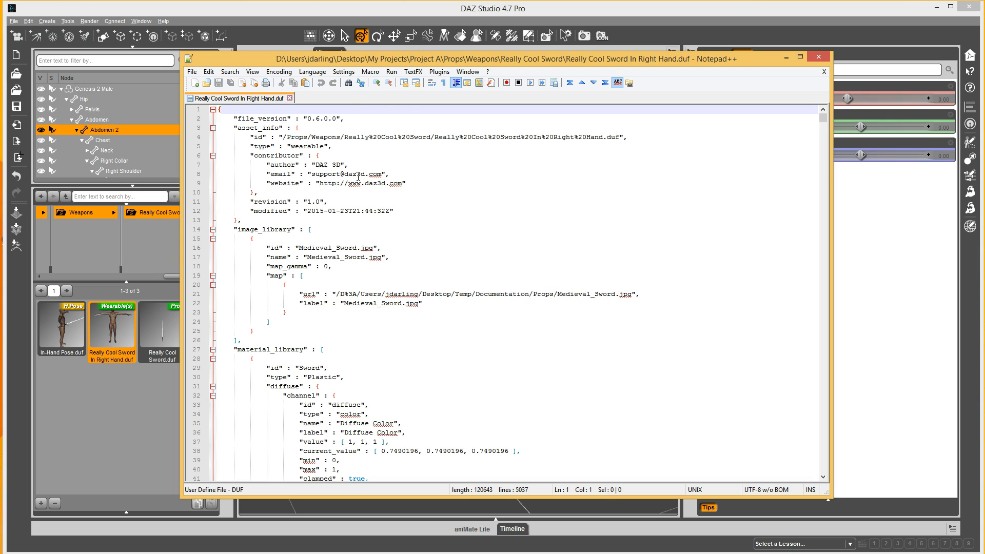
Collapse the image_library, material_library, nodes and materials sections and examine the animations list.
left_click(213, 229)
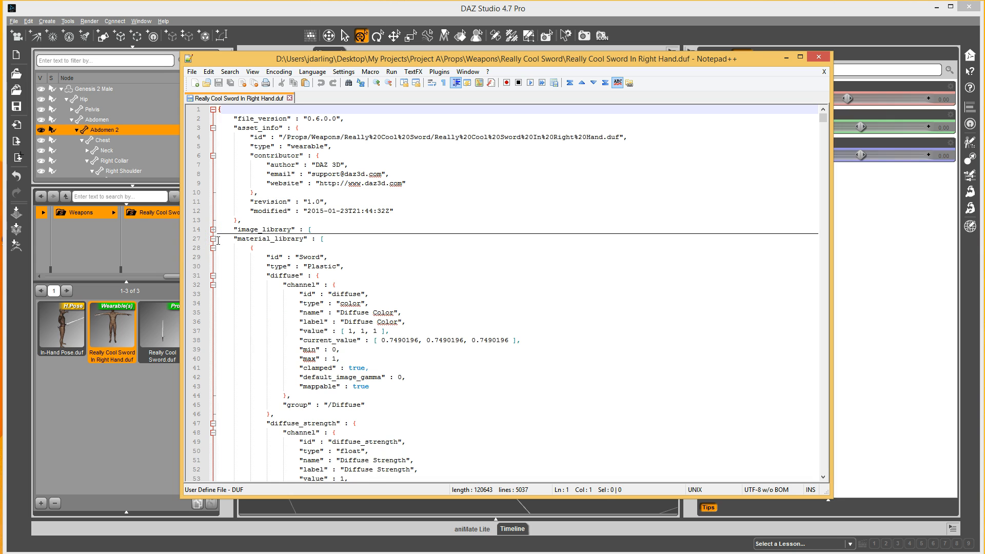
left_click(213, 239)
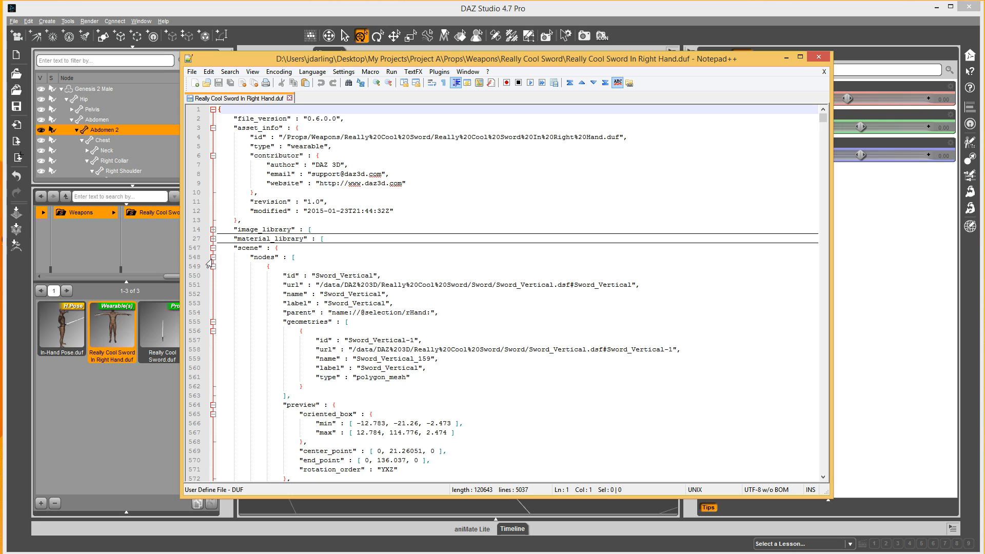
left_click(213, 257)
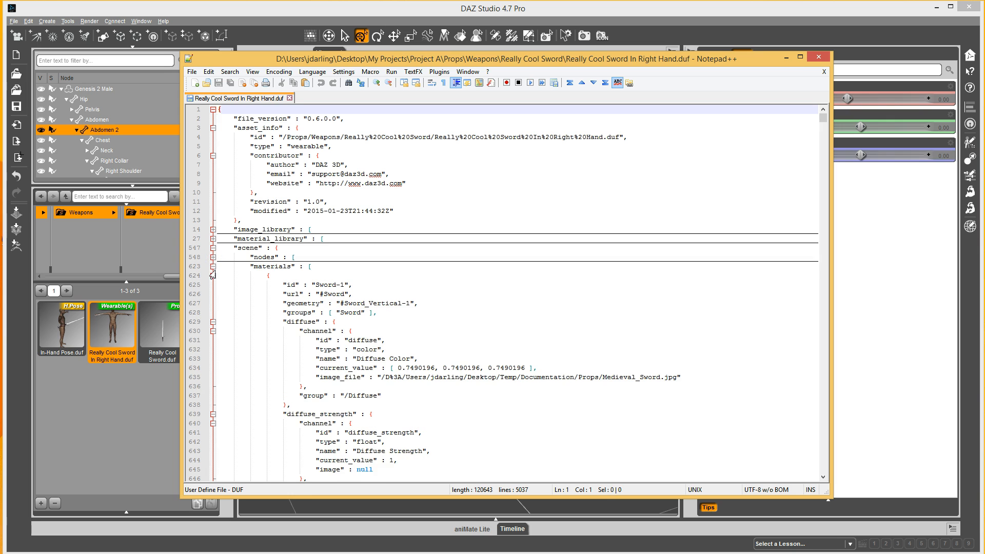
left_click(213, 266)
left_click(270, 276)
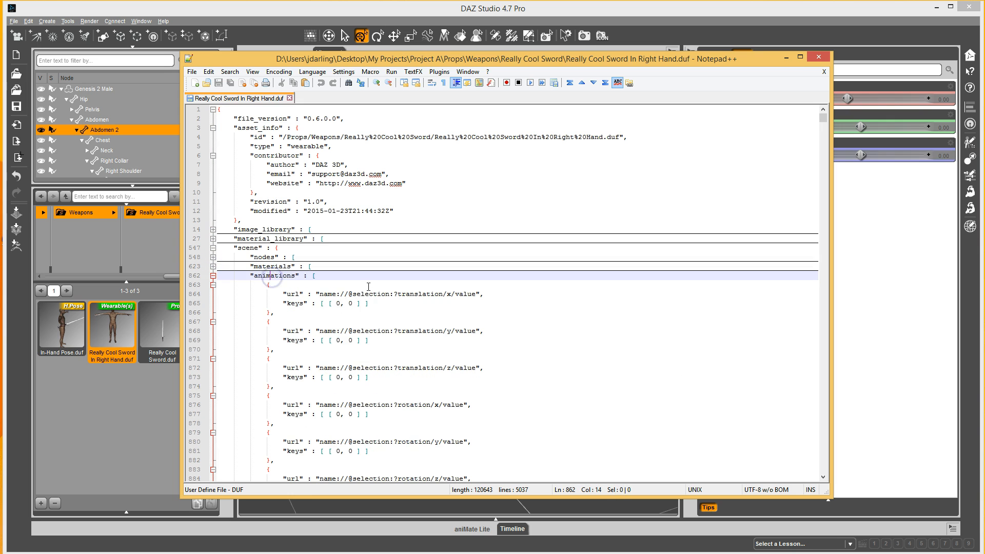
scroll(597, 194, "down", 3)
mouse_move(823, 119)
left_mouse_down()
mouse_move(823, 472)
mouse_move(827, 115)
left_mouse_up()
left_click(328, 275)
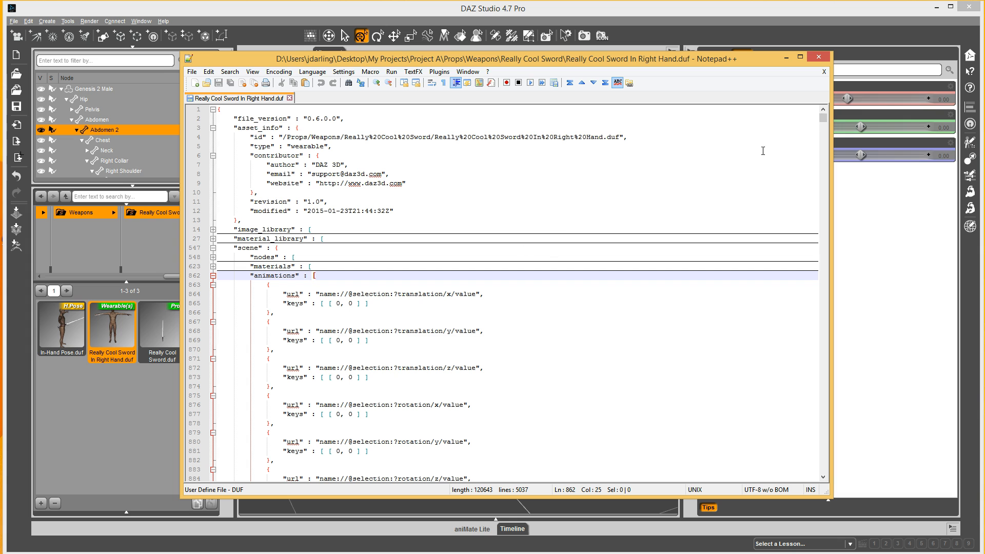
Delete all animation entries after rPinky3 scale/z, from lCollar translation/x through the final lPectoral scale/z entry.
left_click_drag(824, 118, 811, 472)
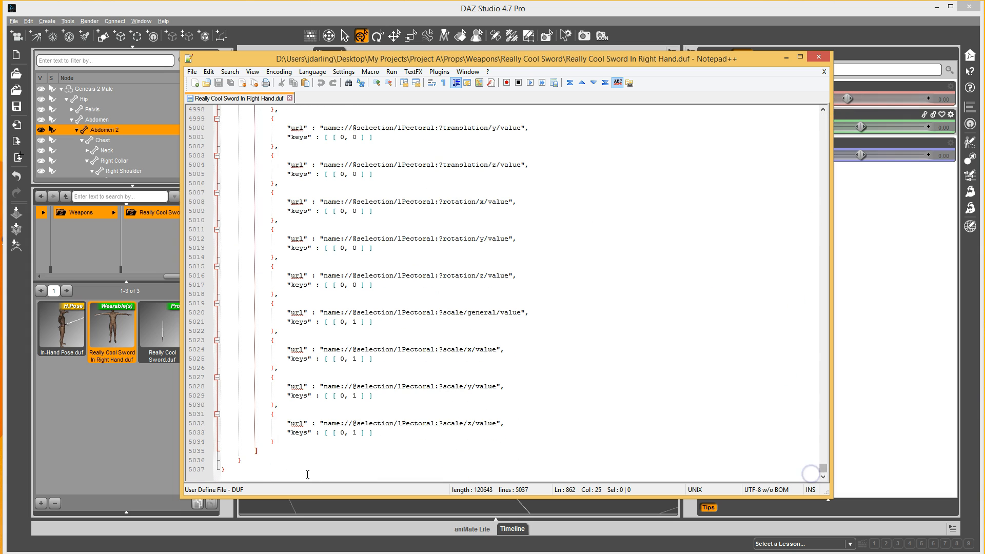
left_click(277, 441)
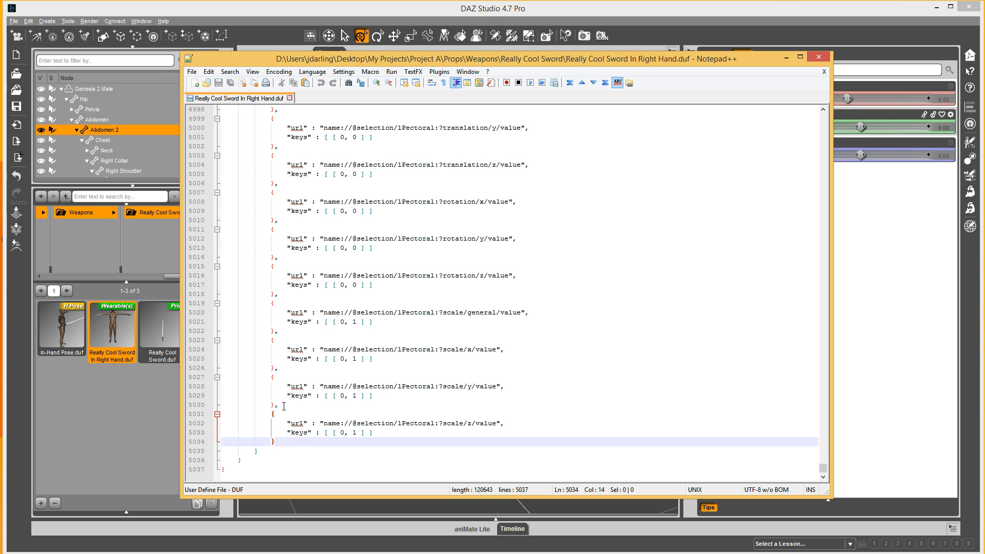
left_click(280, 405, "shift")
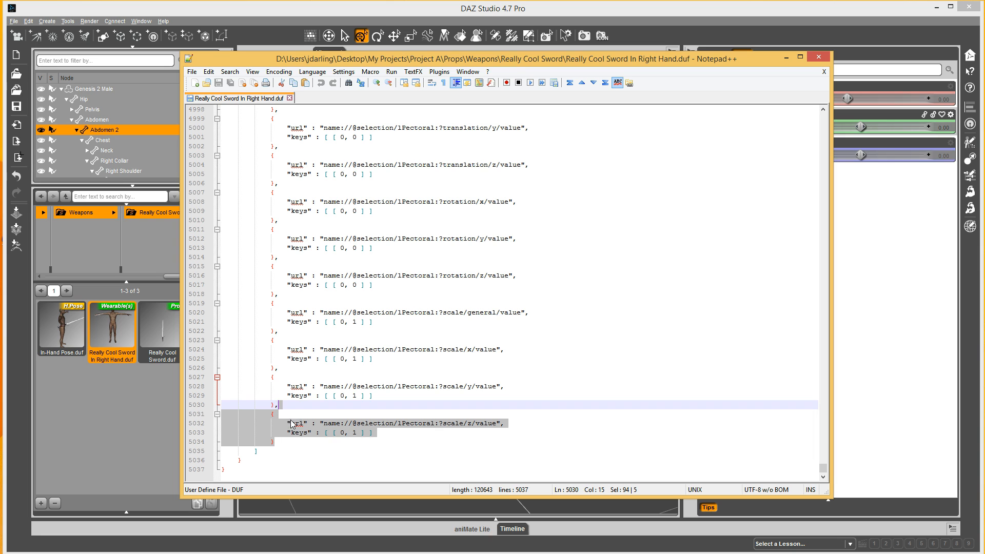
left_click(277, 444)
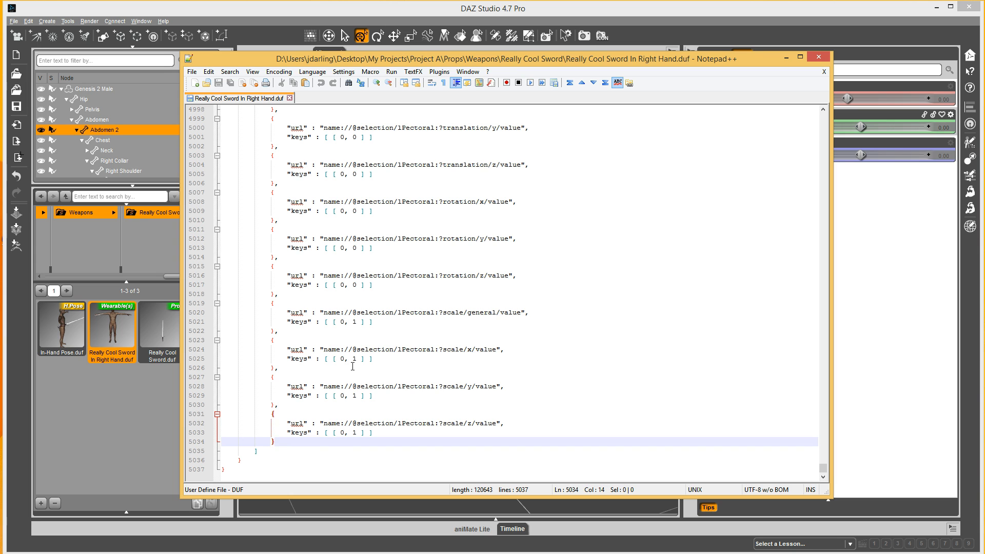
scroll(418, 281, "up", 20)
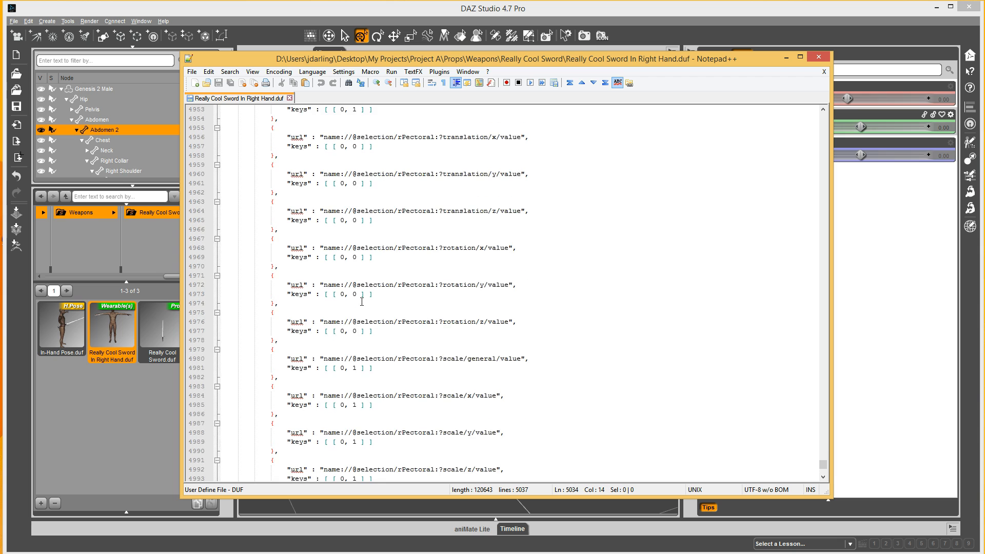
scroll(362, 301, "up", 2)
scroll(362, 301, "up", 20)
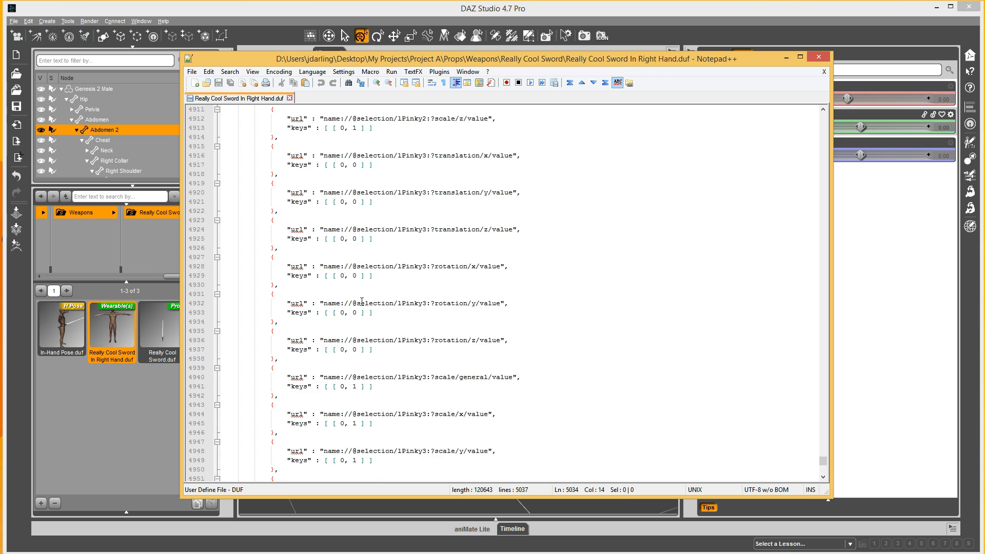
scroll(362, 301, "up", 20)
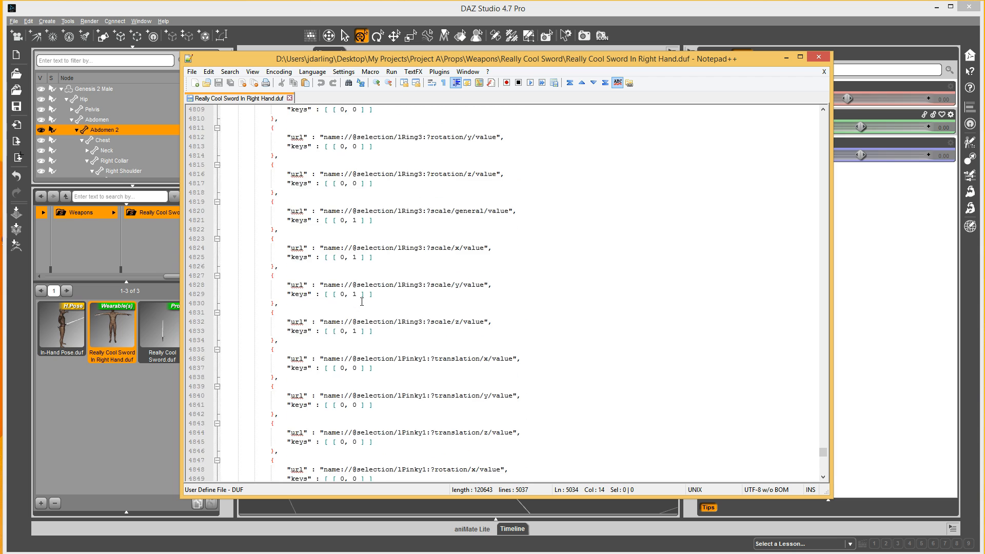
scroll(362, 301, "up", 20)
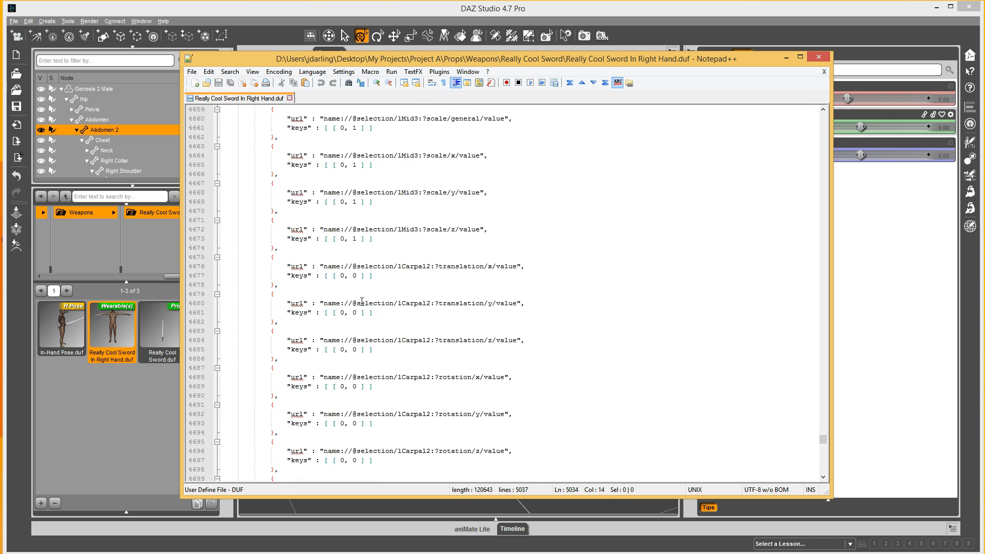
scroll(362, 301, "up", 20)
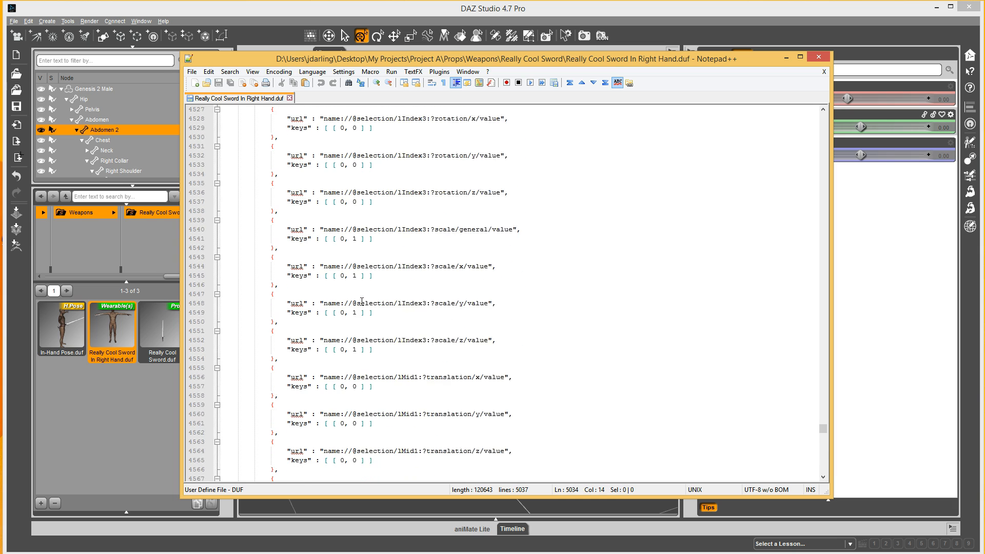
scroll(361, 302, "up", 14)
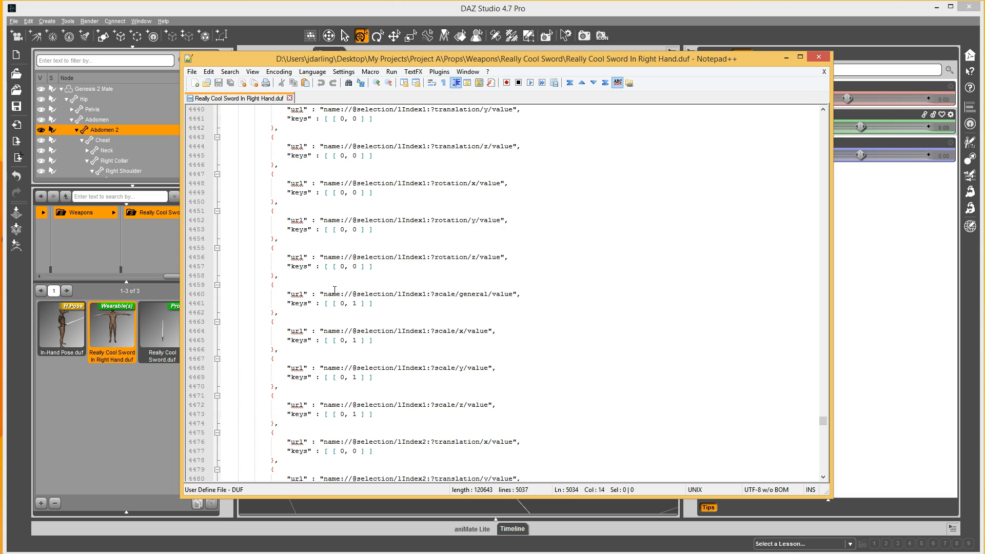
scroll(415, 234, "up", 20)
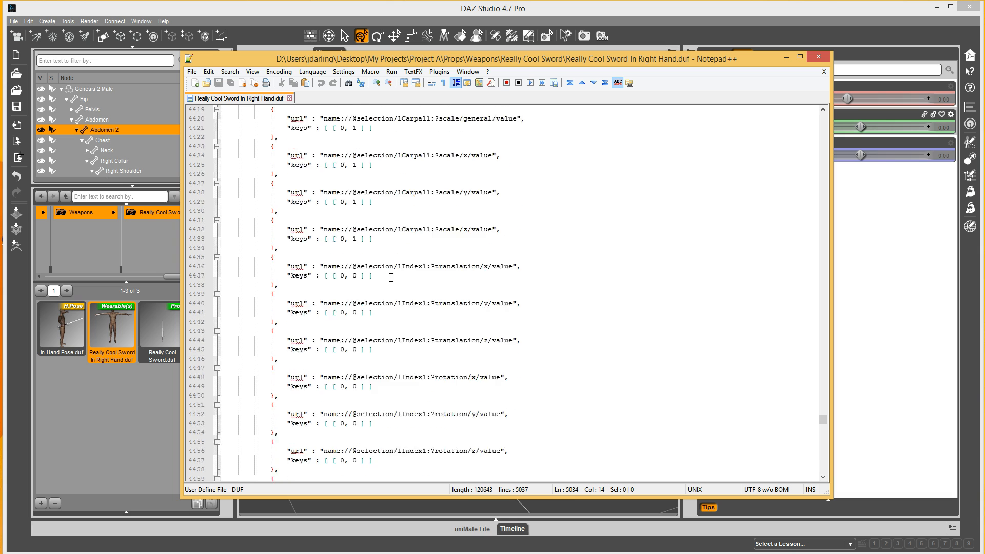
scroll(377, 283, "up", 20)
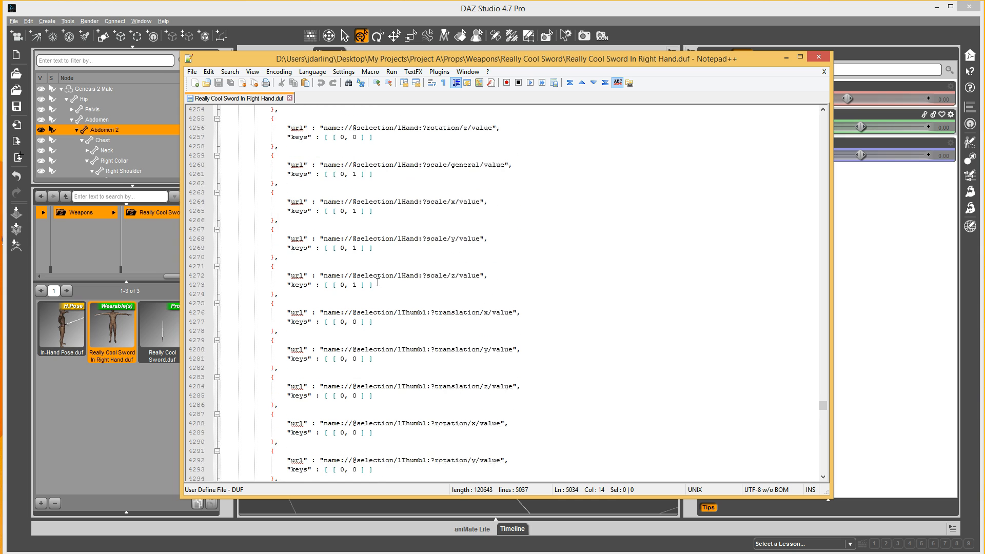
scroll(377, 282, "up", 20)
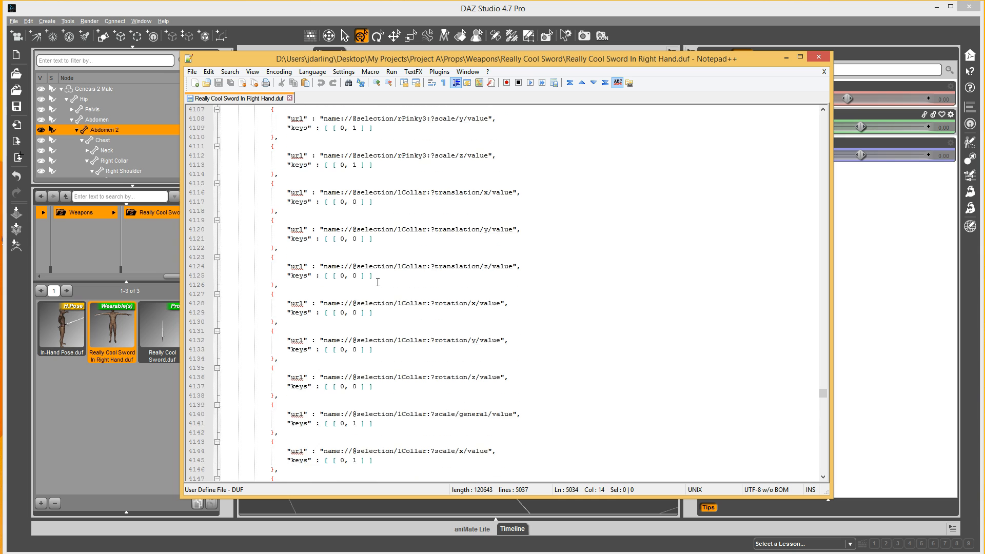
scroll(377, 282, "down", 15)
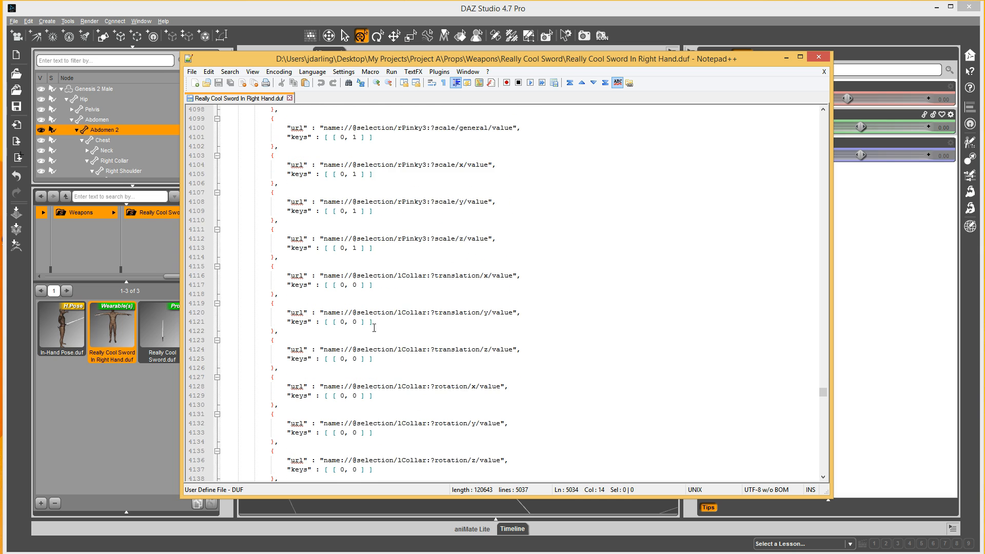
left_click(276, 284, "shift")
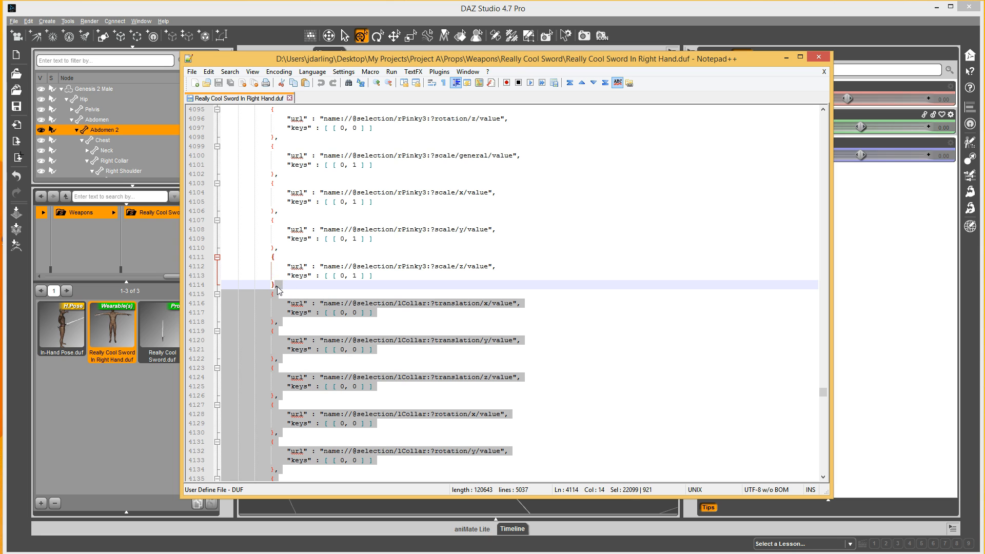
key("Delete")
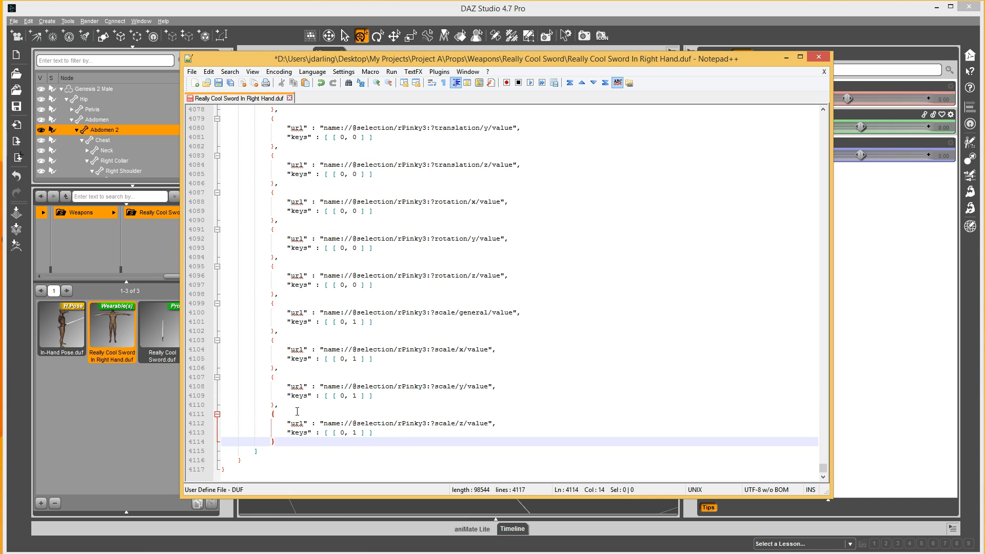
Delete the animation entries from hip translation/x through rForeArm scale/z, directly before the rHand translation/x entry.
scroll(308, 400, "up", 20)
scroll(426, 312, "up", 20)
scroll(381, 303, "up", 20)
scroll(380, 303, "down", 9)
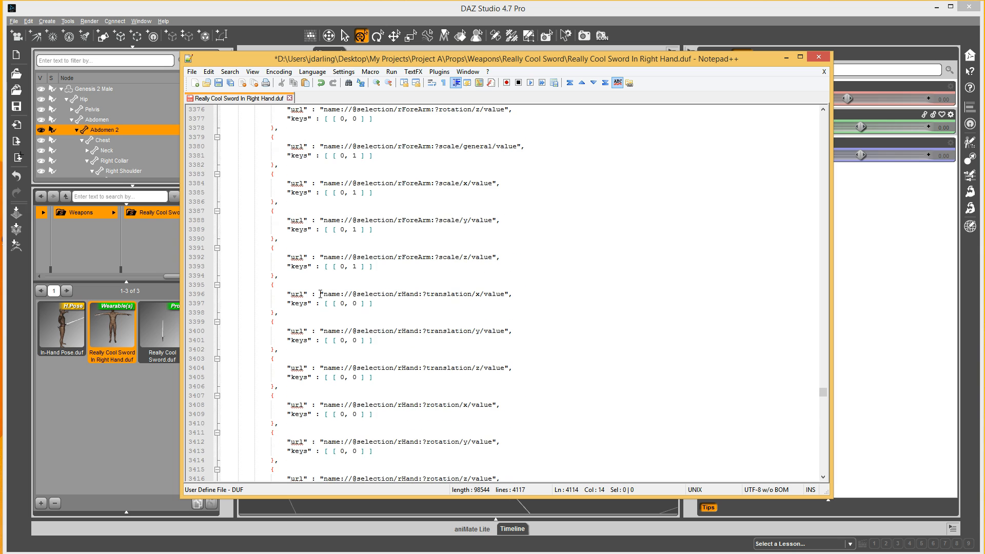
left_click(289, 276)
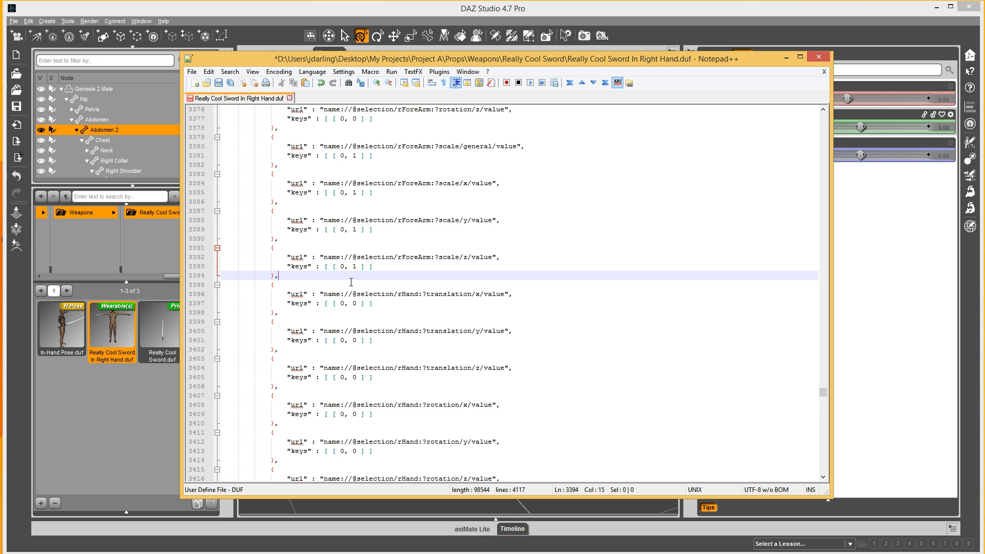
scroll(372, 262, "up", 20)
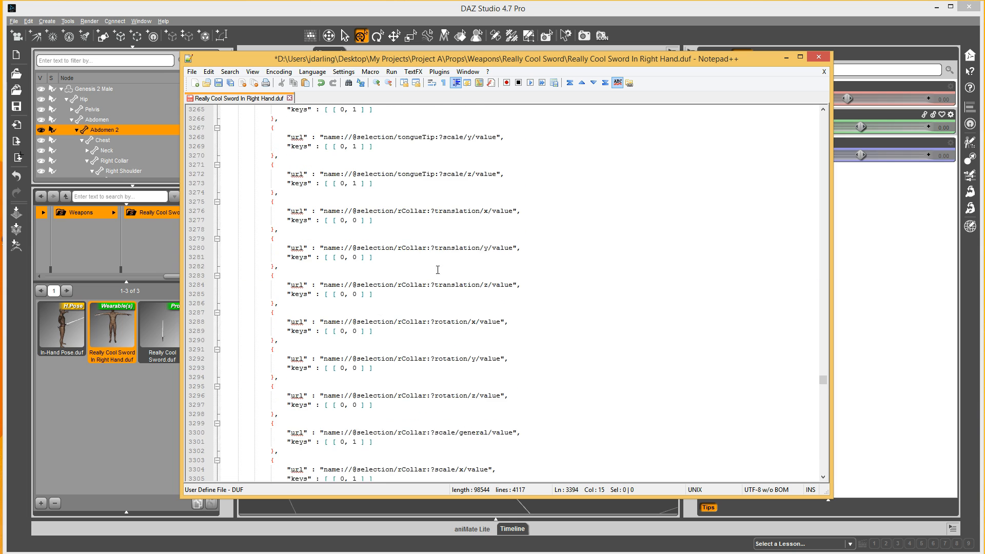
scroll(406, 286, "up", 20)
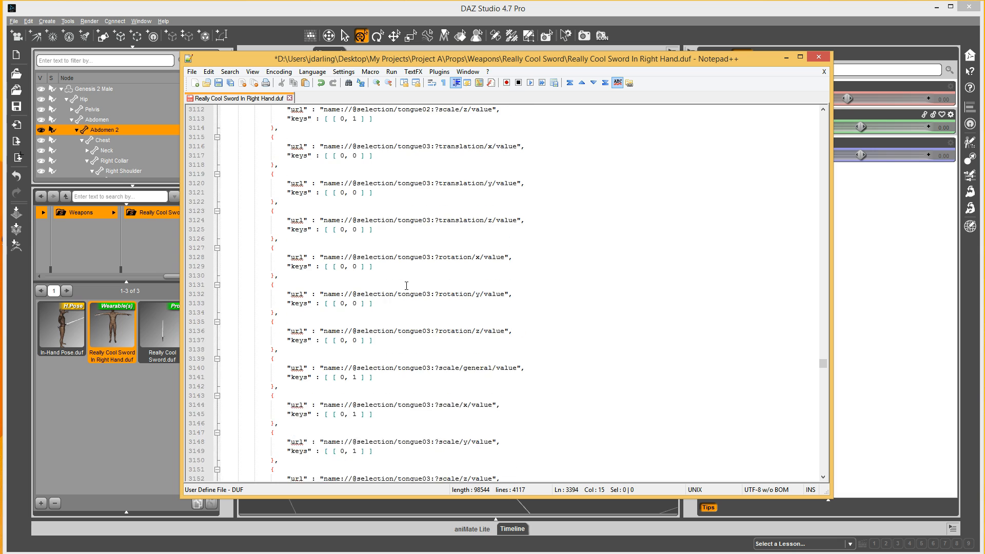
scroll(406, 286, "up", 20)
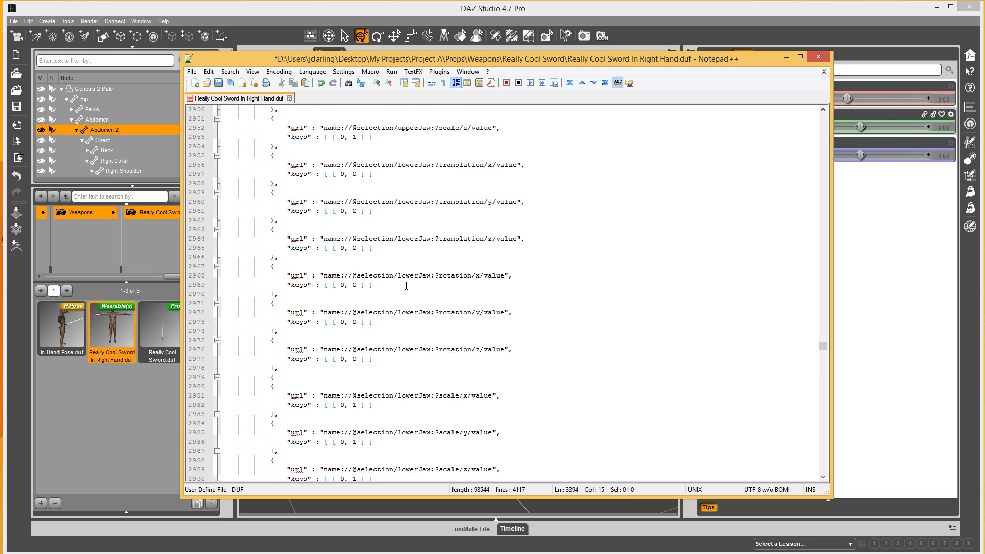
scroll(406, 286, "up", 20)
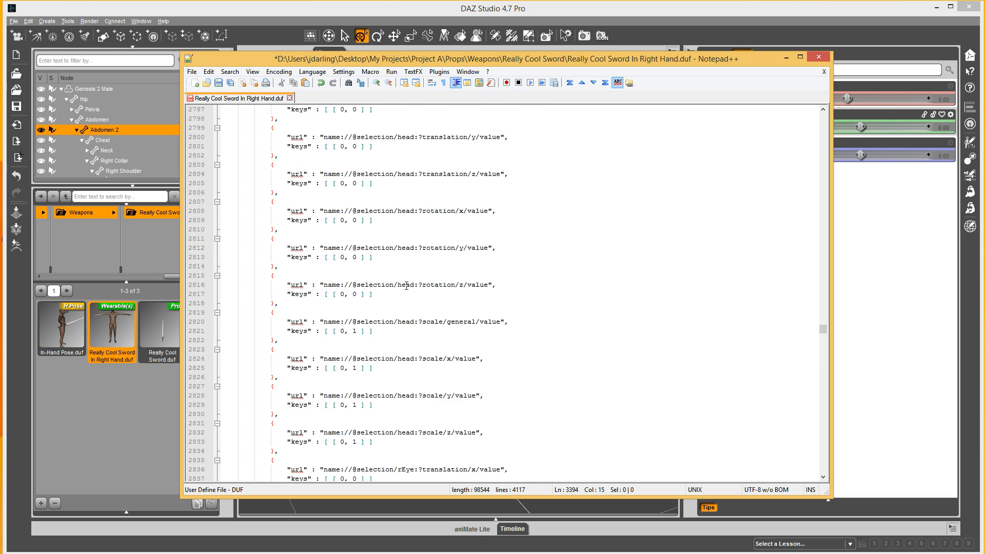
scroll(406, 286, "up", 20)
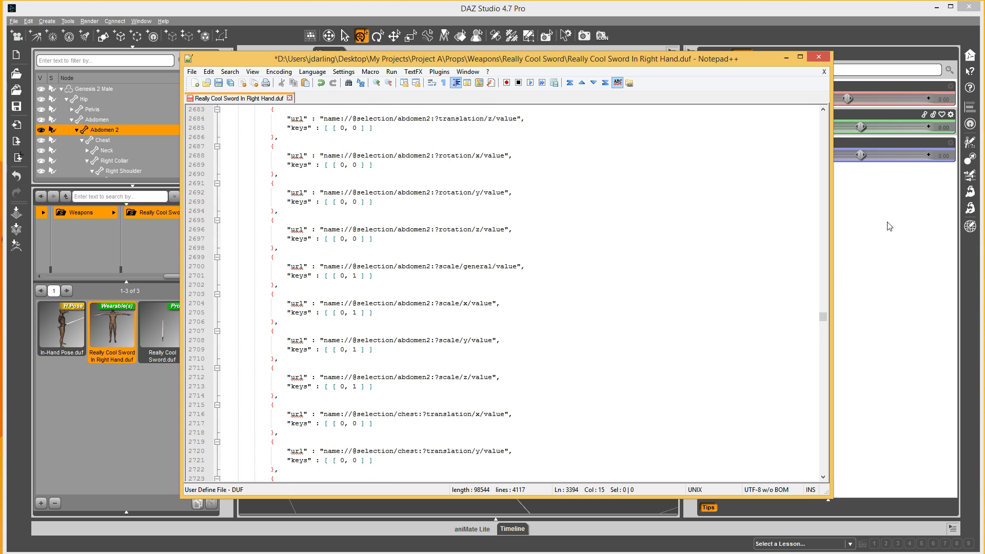
scroll(825, 149, "up", 20)
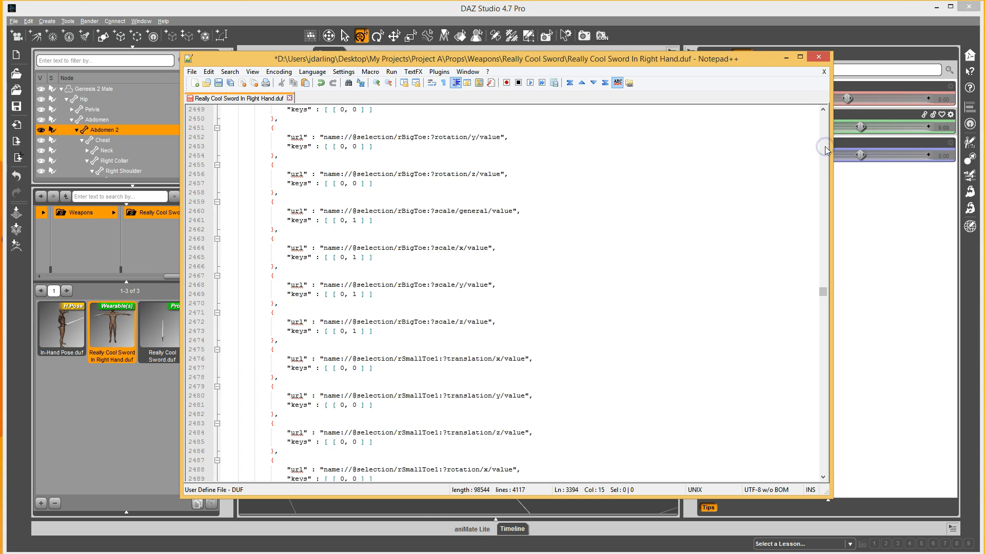
left_click(825, 147)
left_click(824, 147)
left_click(824, 147)
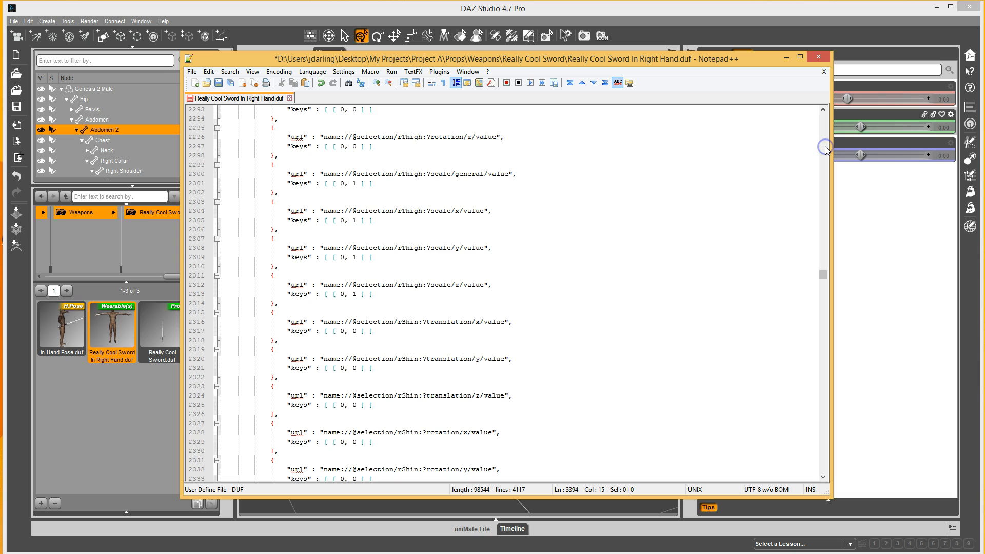
left_click(825, 147)
left_click(824, 147)
left_click(825, 148)
left_click(825, 147)
left_click(825, 148)
left_click(825, 147)
left_click(825, 148)
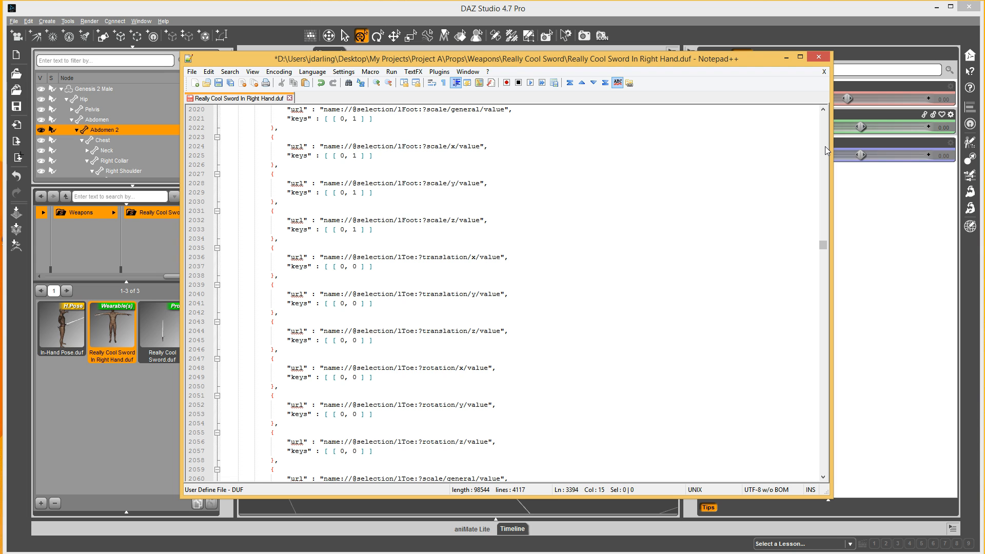
left_click(825, 147)
left_click(824, 148)
left_click(825, 147)
left_click(824, 147)
left_click(825, 147)
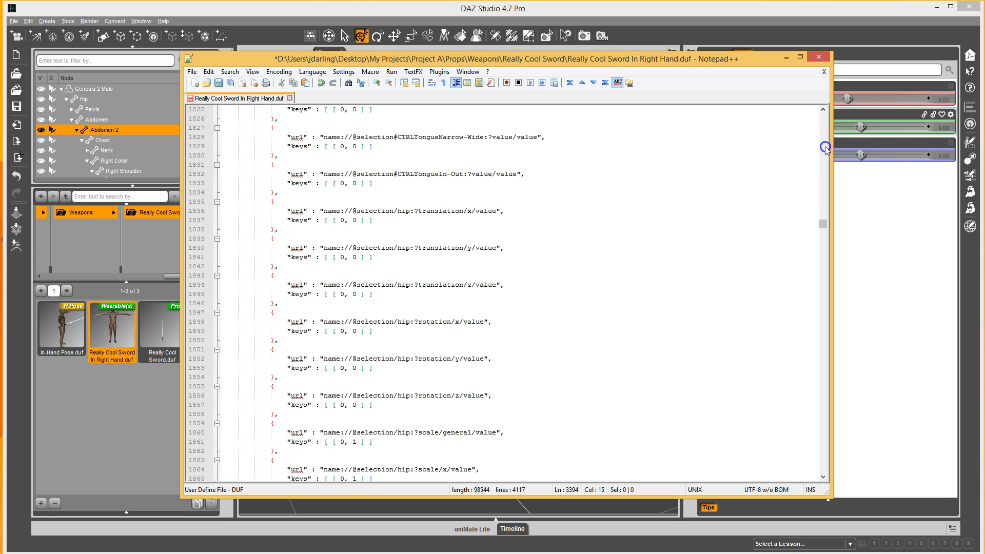
left_click(291, 193, "shift")
key("Delete")
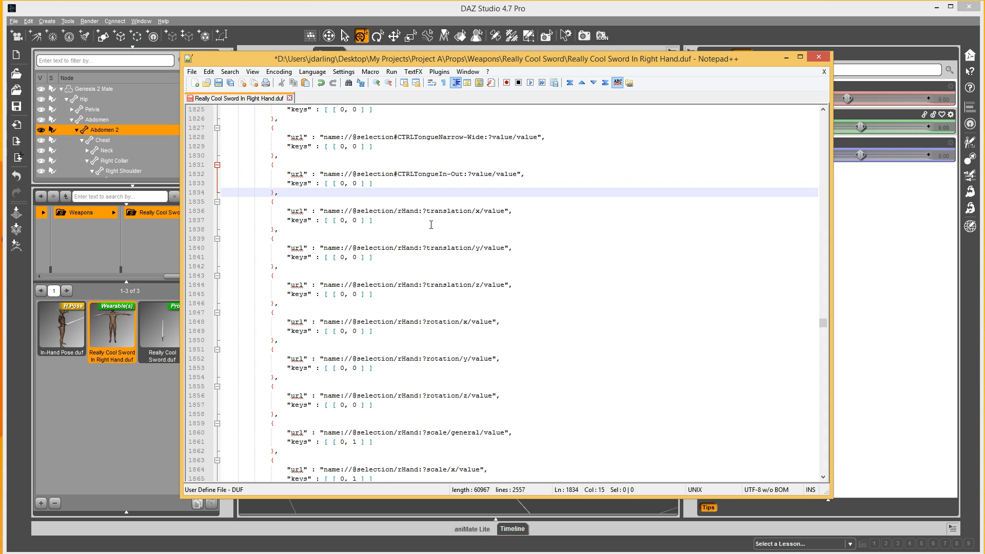
Delete the entries from PBMlFingersSqueeze through CTRLTongueIn-Out, keeping PBMrFingersSqueeze directly before the rHand entries.
scroll(395, 223, "up", 5)
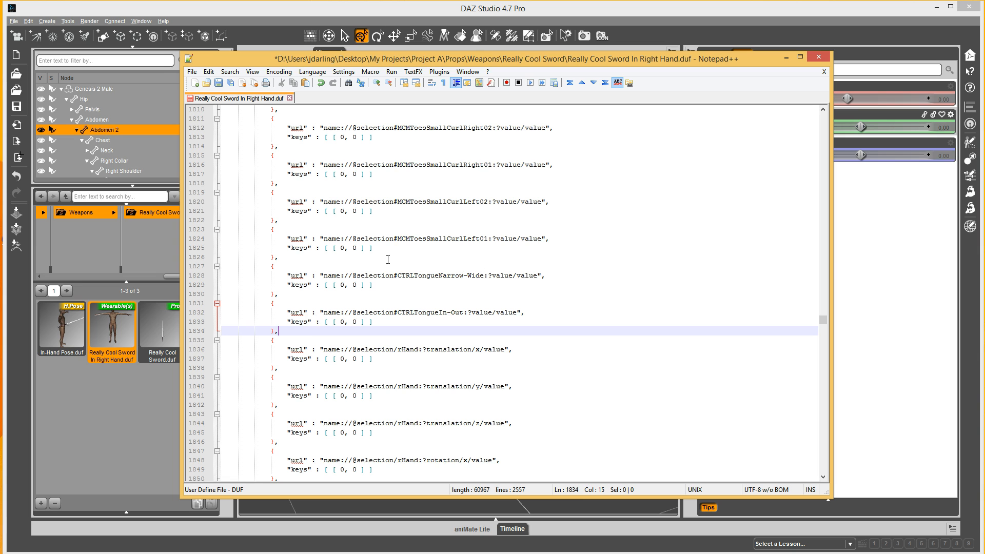
scroll(405, 256, "up", 7)
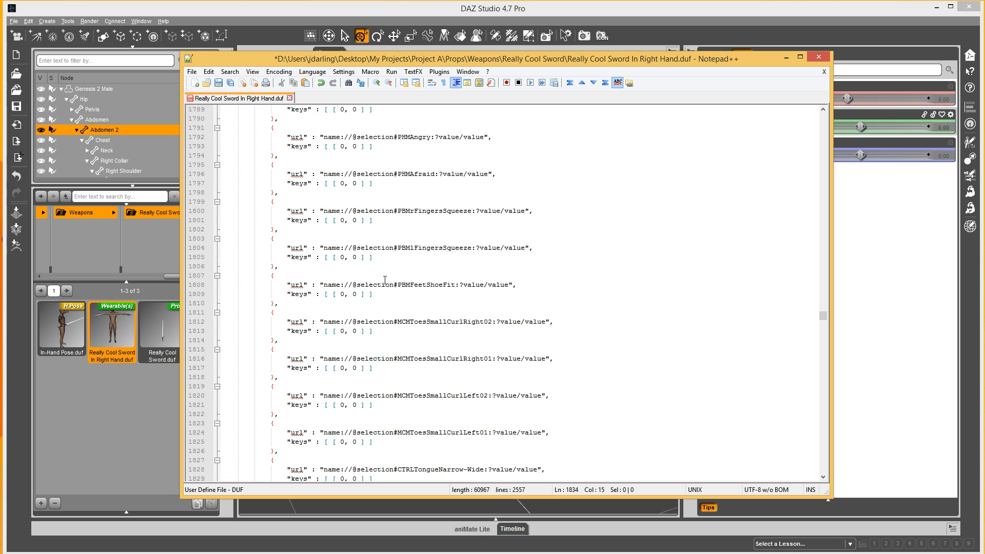
scroll(384, 272, "up", 1)
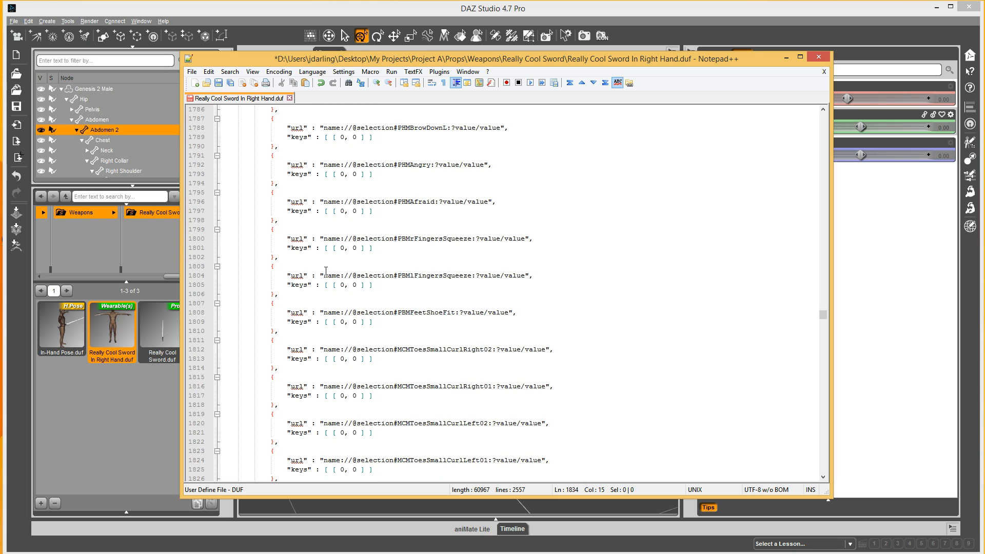
left_click(293, 259, "shift")
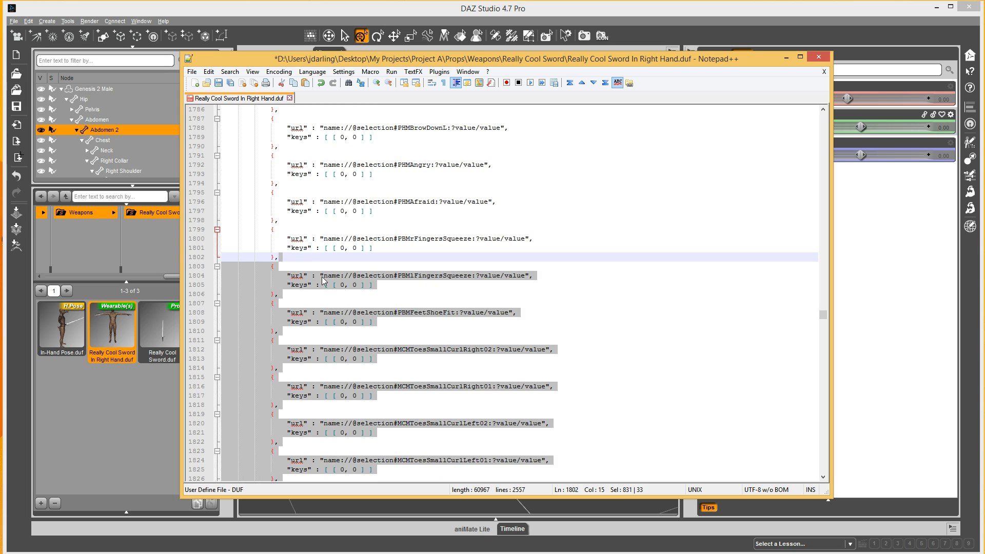
key("Delete")
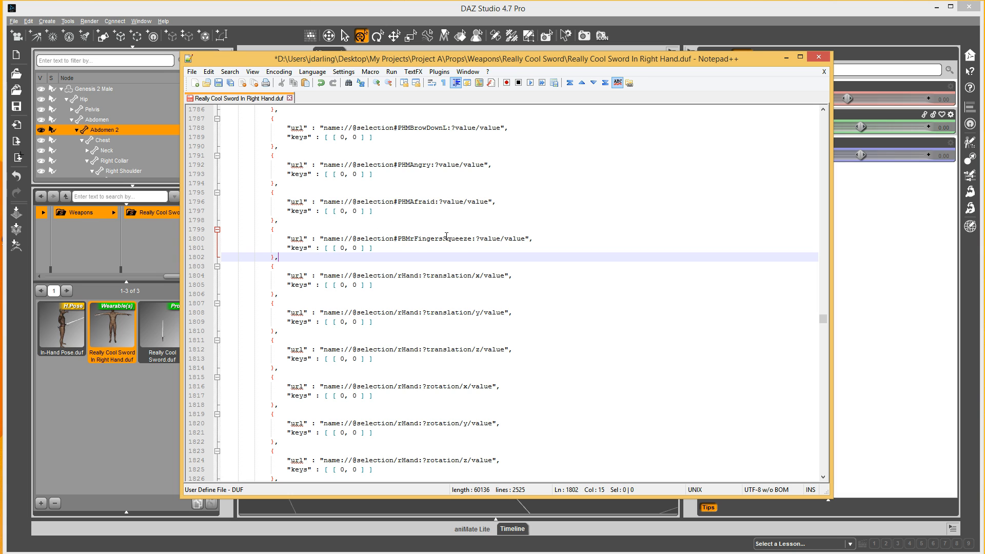
Delete the entries from CTRLrBreastUp-Down through PHMAfraid, between CTRLrFingersFist and PBMrFingersSqueeze.
scroll(410, 263, "up", 2)
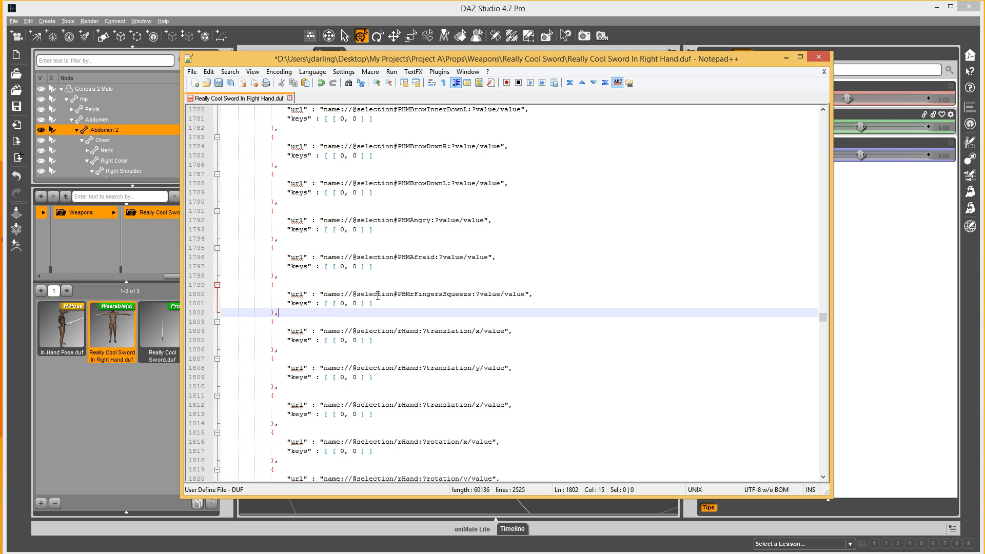
left_click(297, 277)
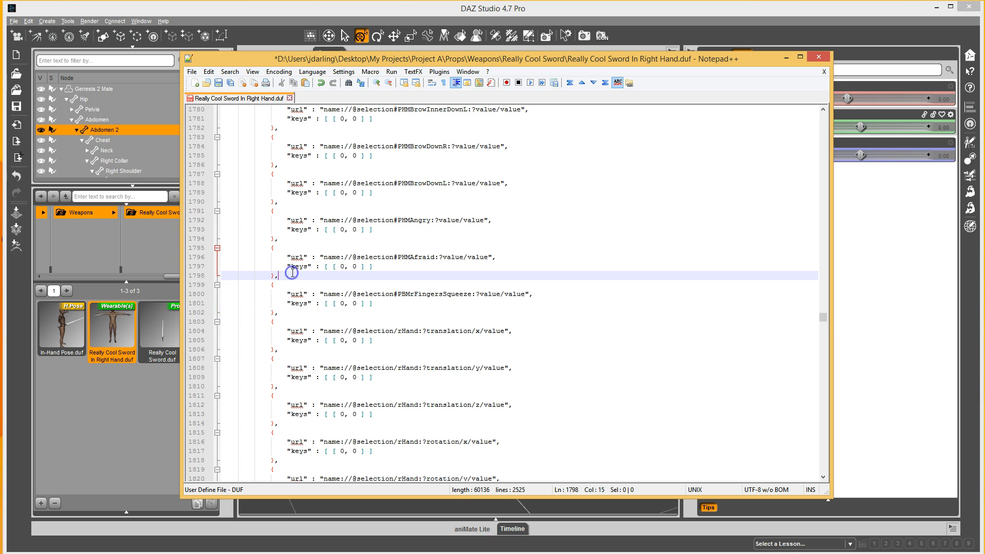
scroll(351, 246, "up", 5)
scroll(381, 264, "up", 8)
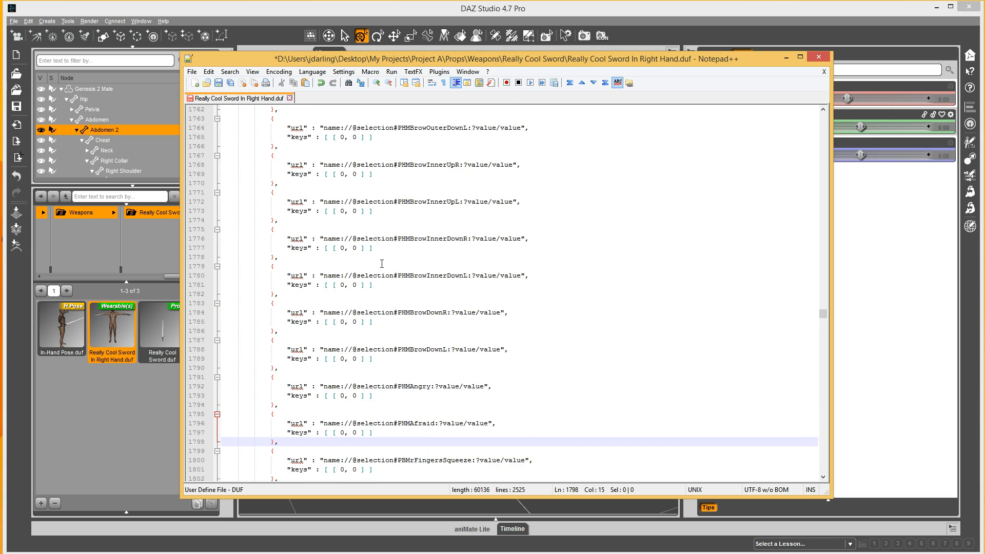
scroll(382, 264, "up", 18)
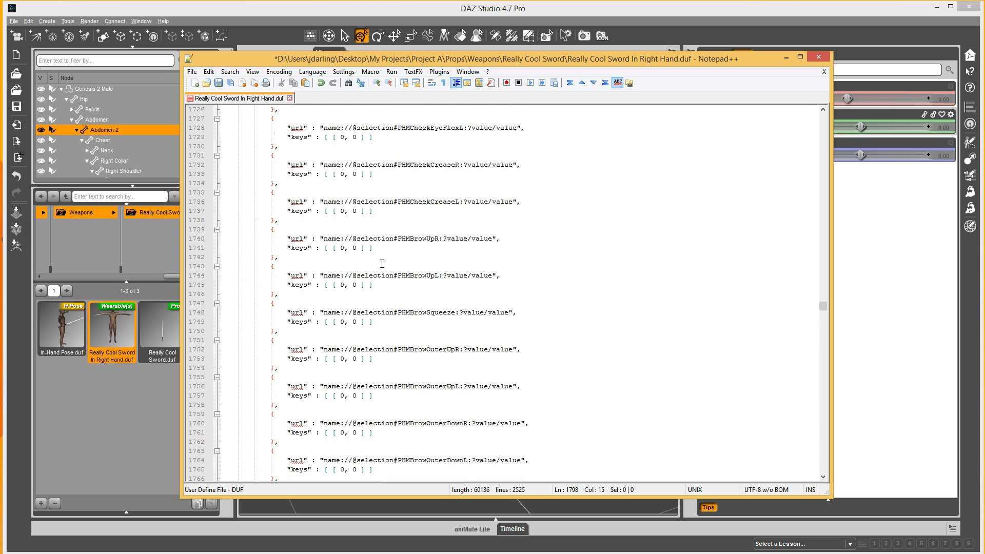
scroll(382, 264, "up", 6)
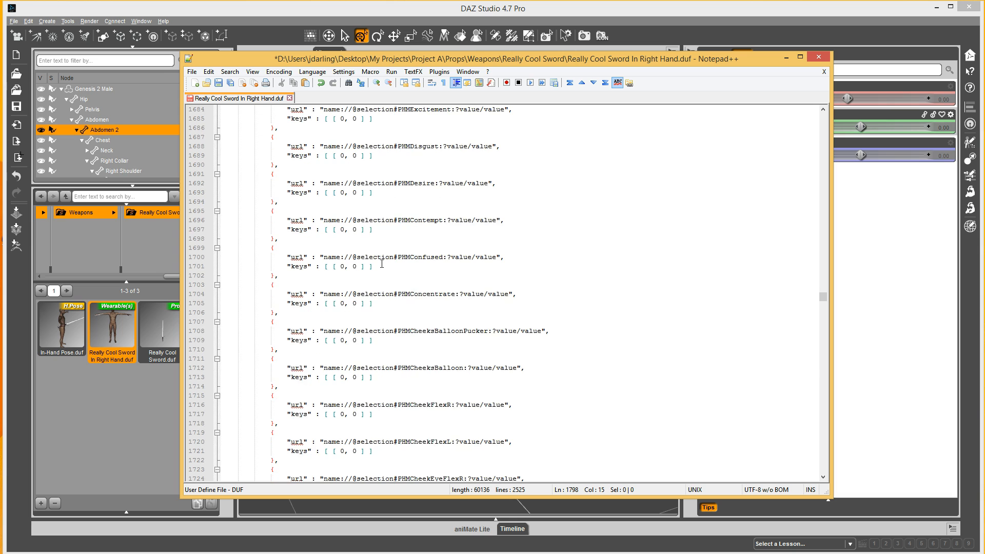
scroll(381, 264, "up", 8)
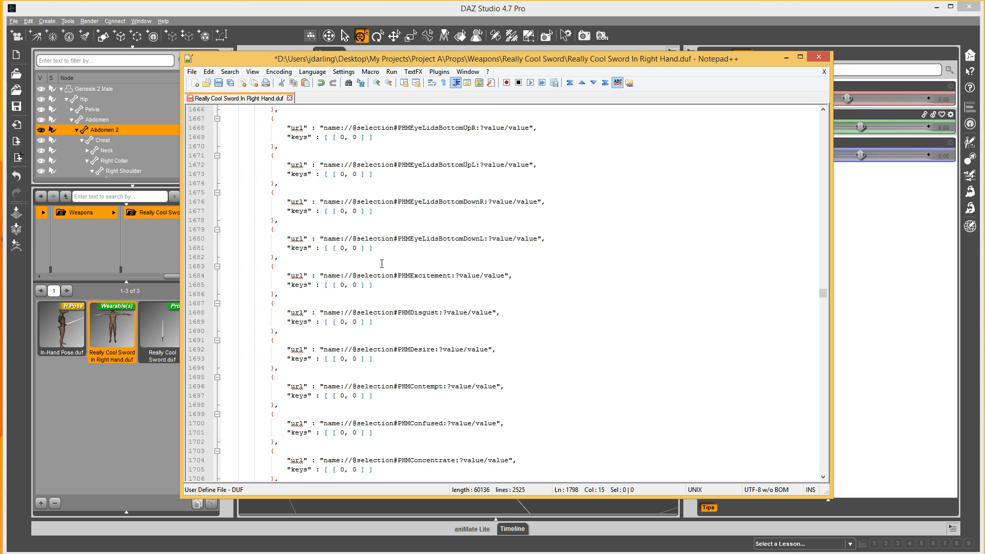
scroll(381, 263, "up", 20)
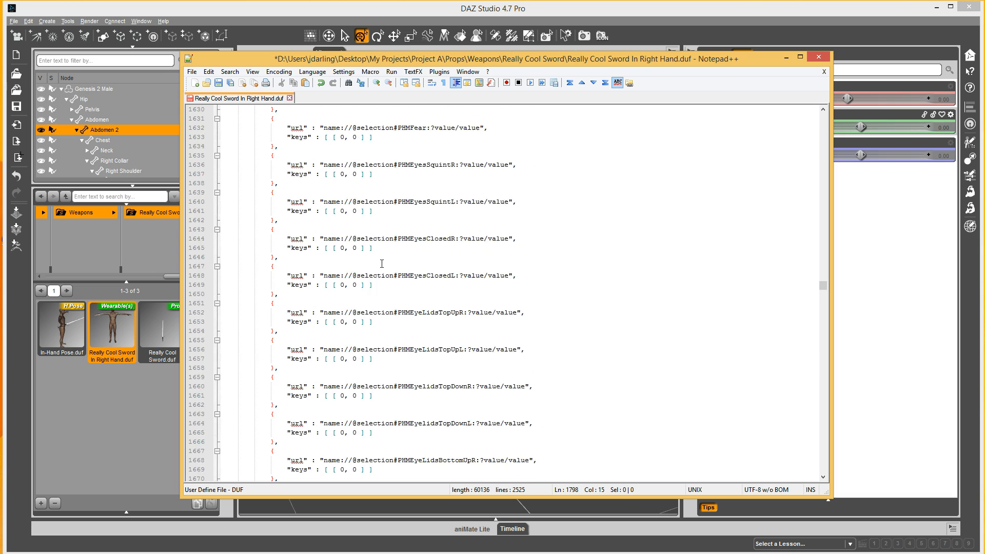
scroll(381, 264, "up", 20)
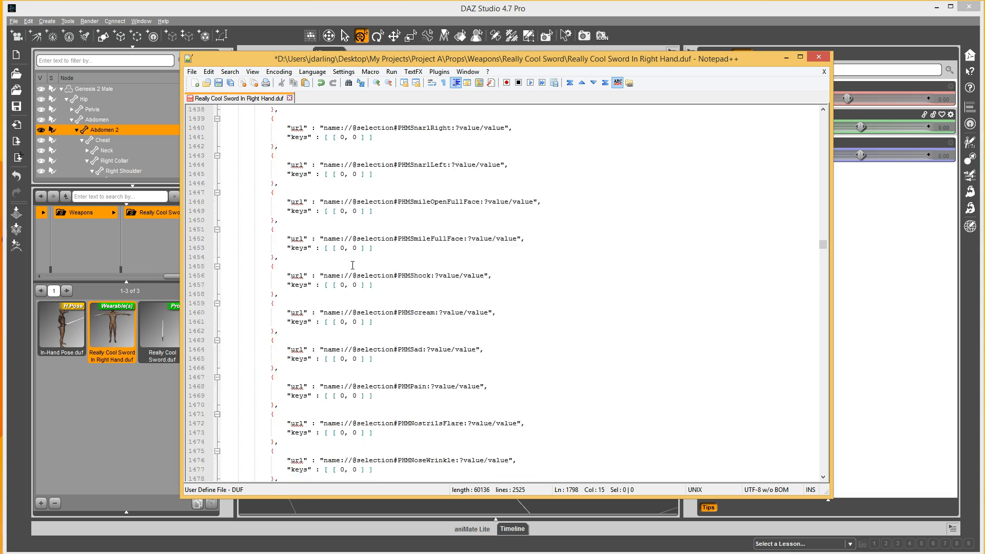
scroll(390, 241, "up", 20)
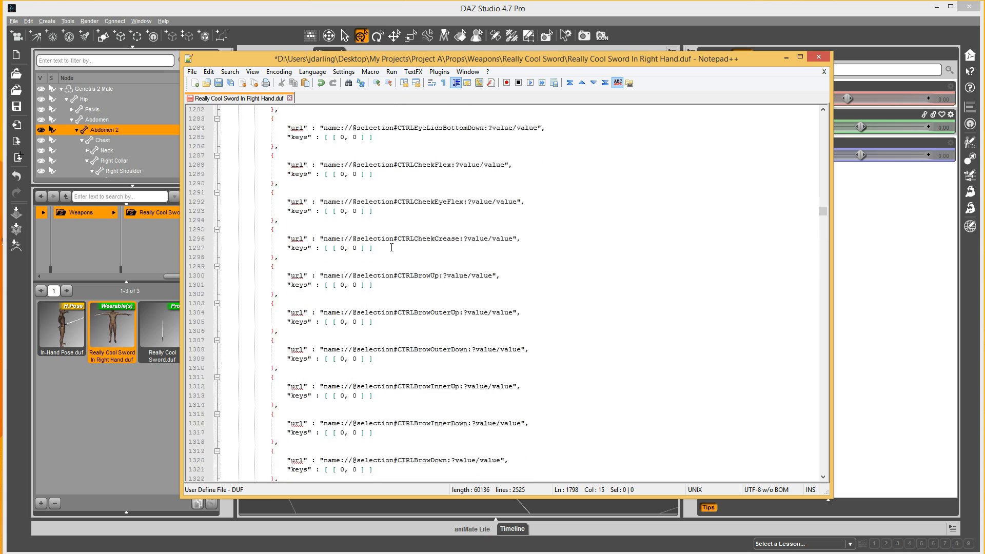
scroll(429, 236, "up", 20)
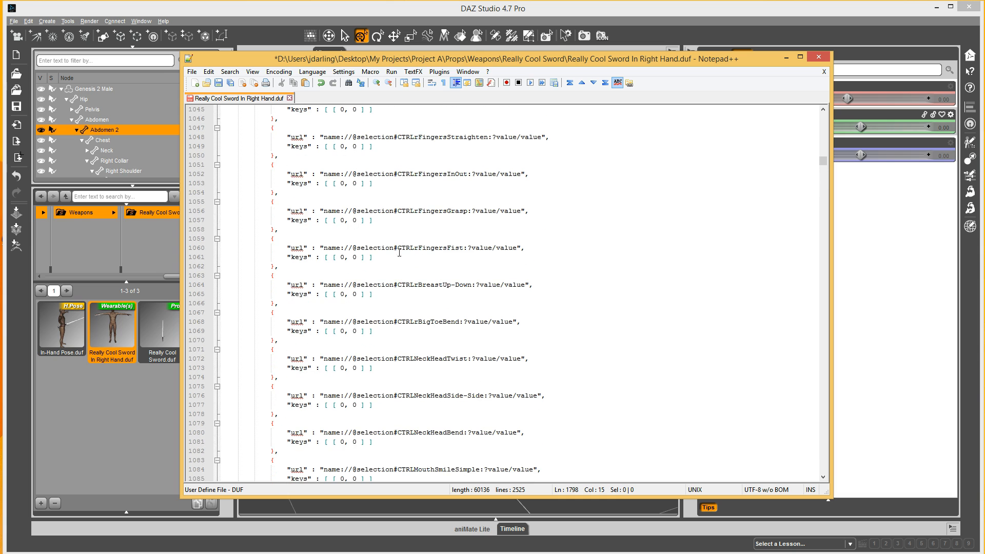
left_click(287, 268, "shift")
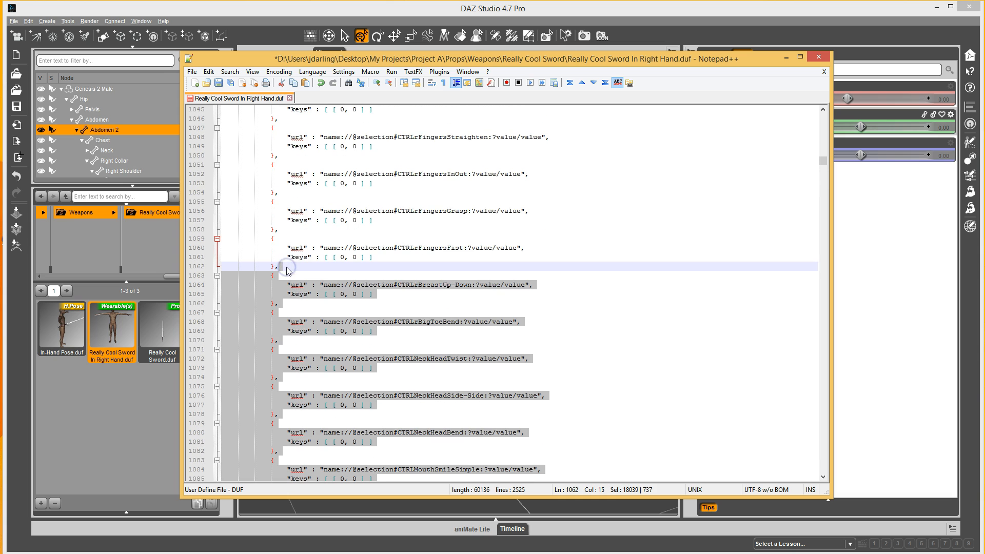
key("Delete")
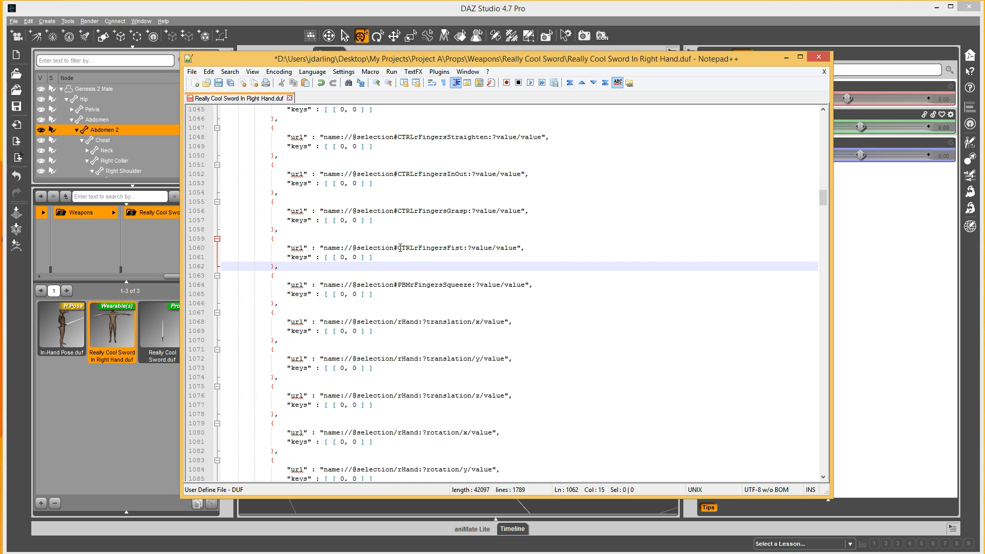
Delete the CTRLrFootTwist and CTRLrFootRoll entries between CTRLrHandChop and CTRLrFingersStraighten.
scroll(434, 213, "up", 3)
scroll(394, 230, "up", 2)
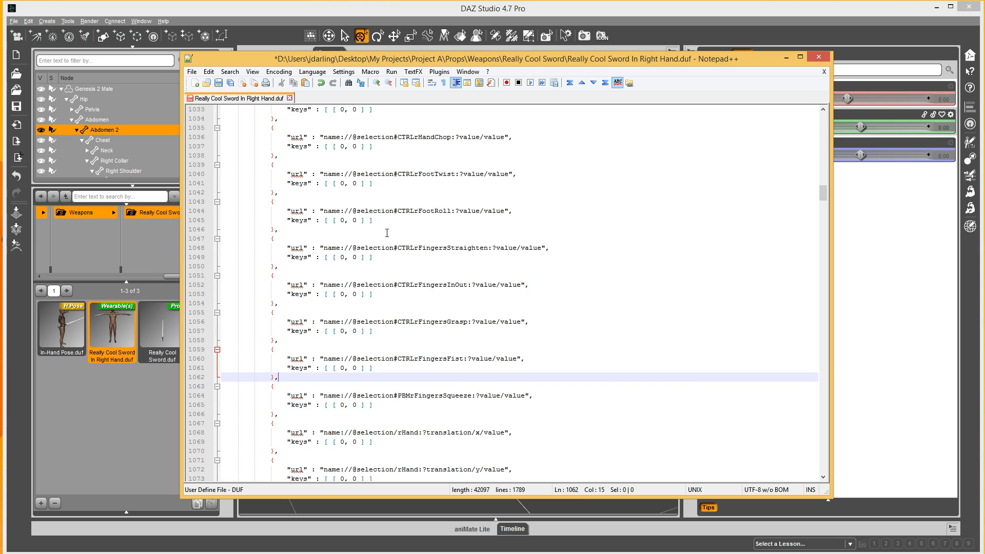
left_click(292, 257)
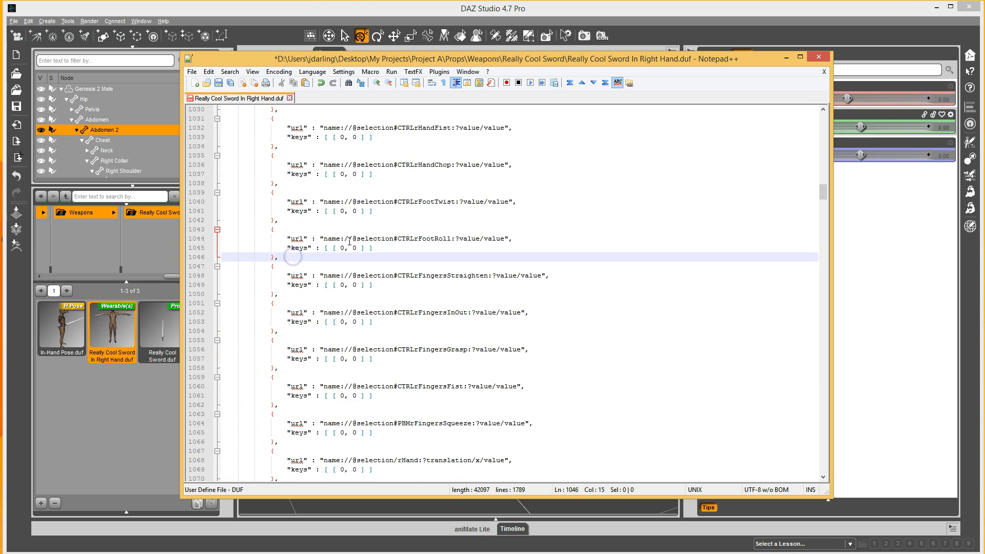
scroll(349, 241, "up", 2)
left_click(300, 240, "shift")
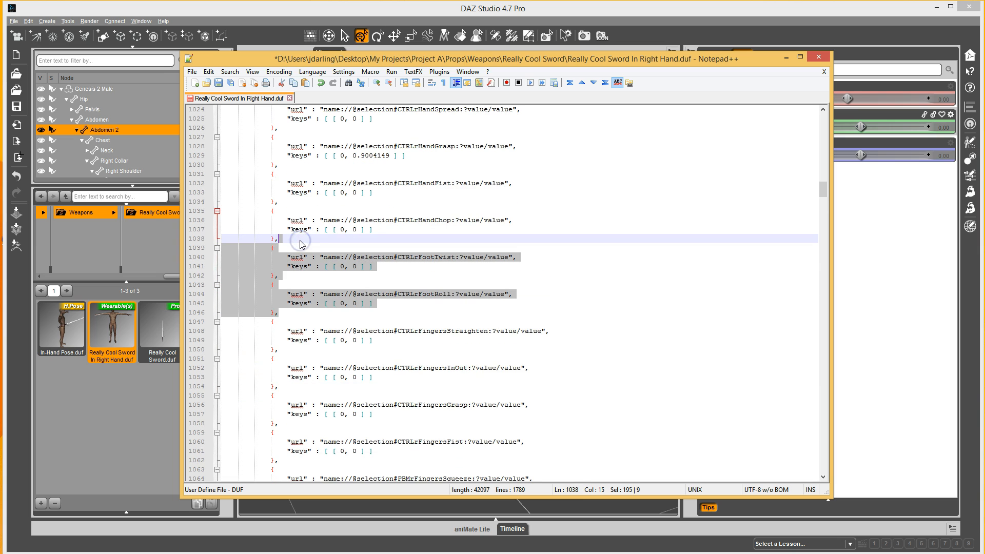
key("Delete")
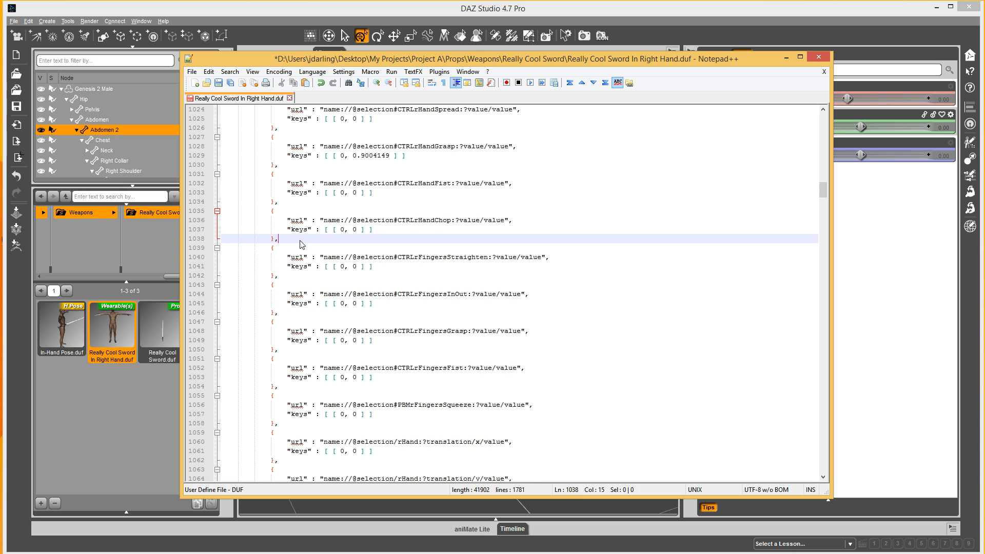
Delete the entries from translation/x through CTRLShldrsFrntBck so the animations list starts at CTRLrThumbStraighten, and save the file.
scroll(412, 233, "up", 6)
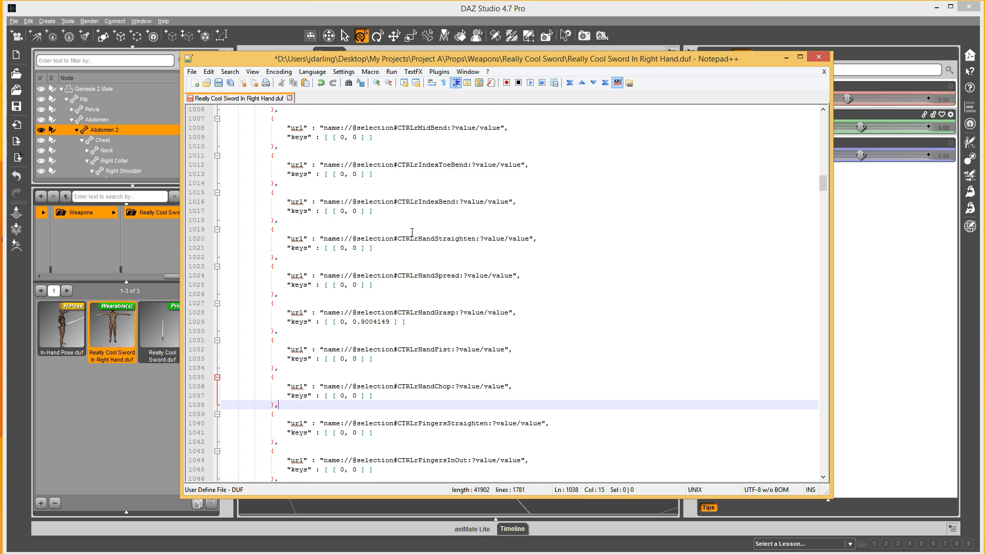
scroll(408, 243, "up", 8)
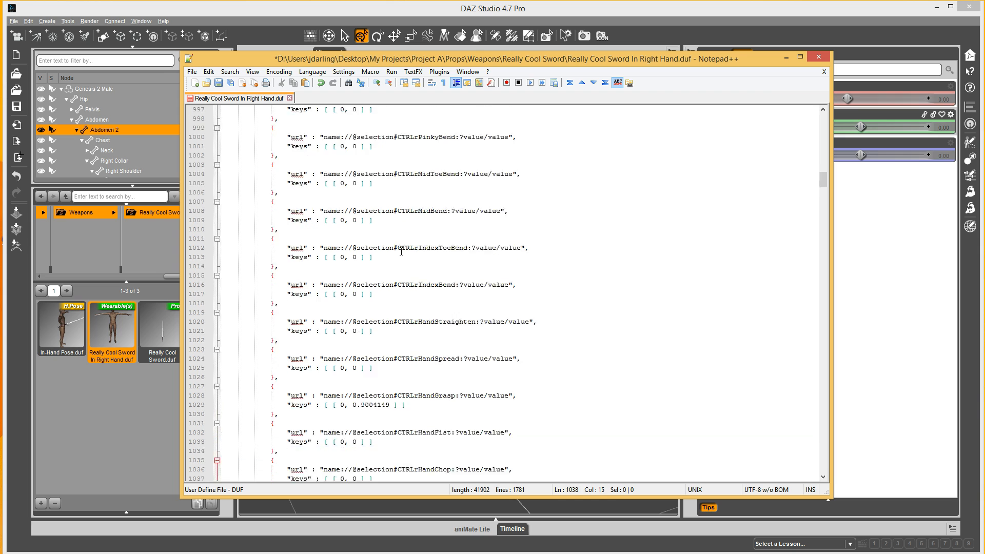
scroll(399, 252, "up", 8)
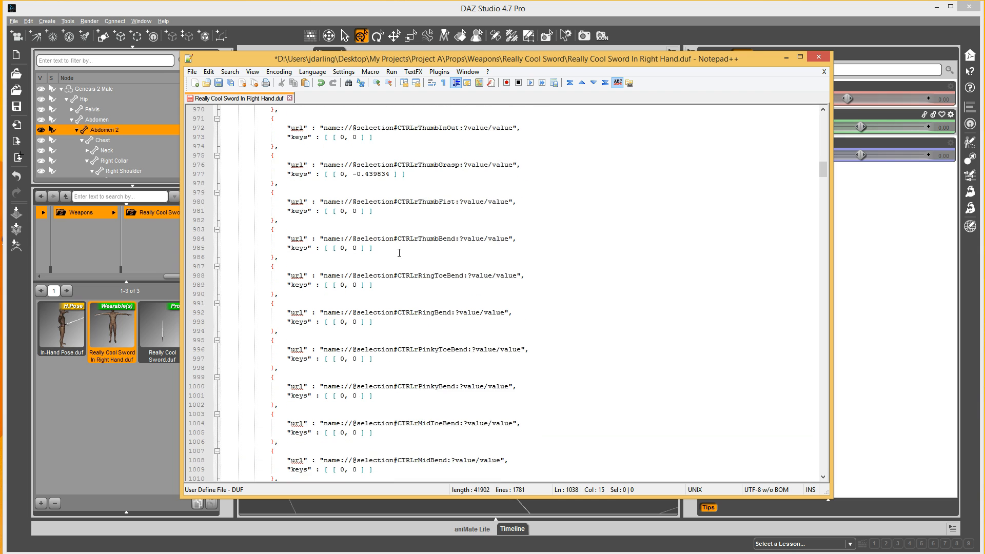
scroll(399, 252, "up", 2)
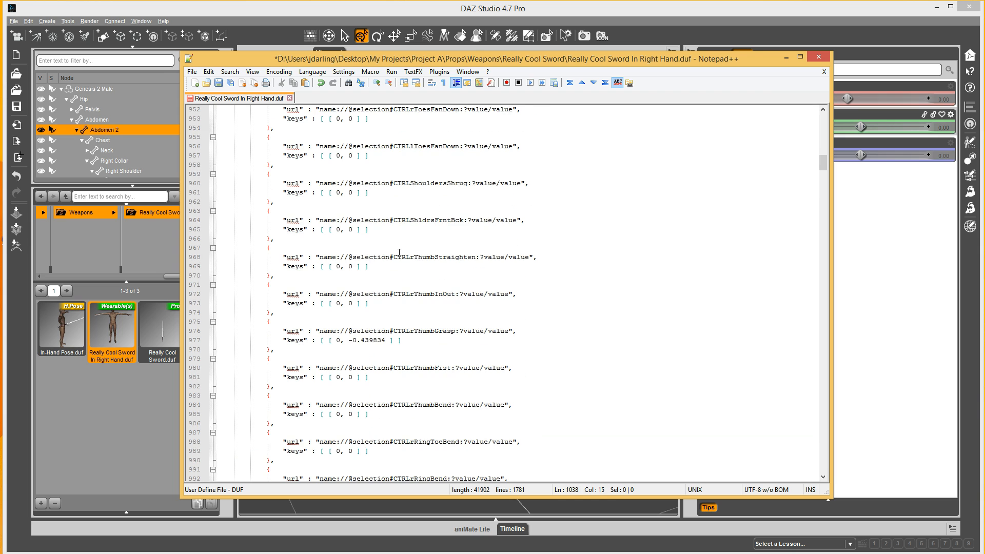
left_click(287, 241)
scroll(315, 232, "up", 5)
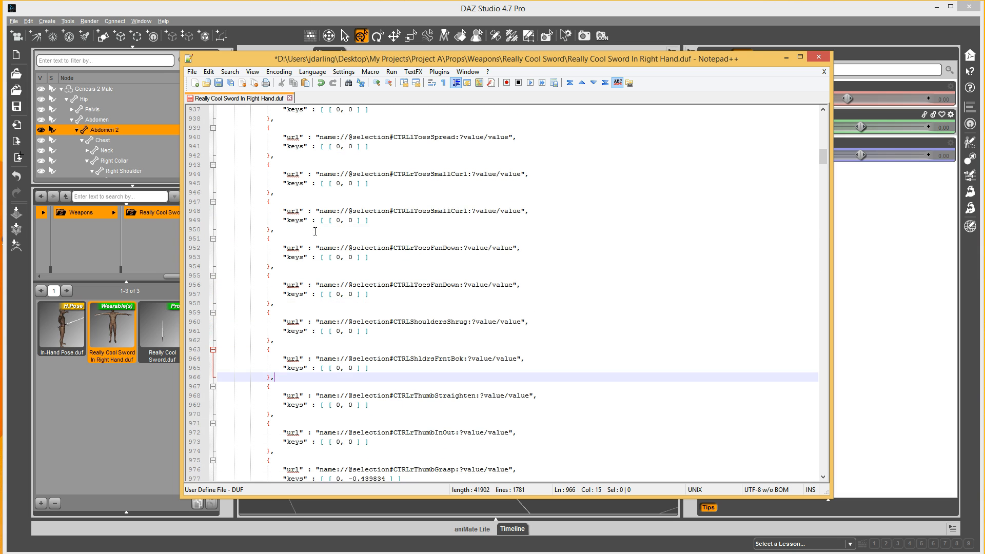
scroll(337, 260, "up", 7)
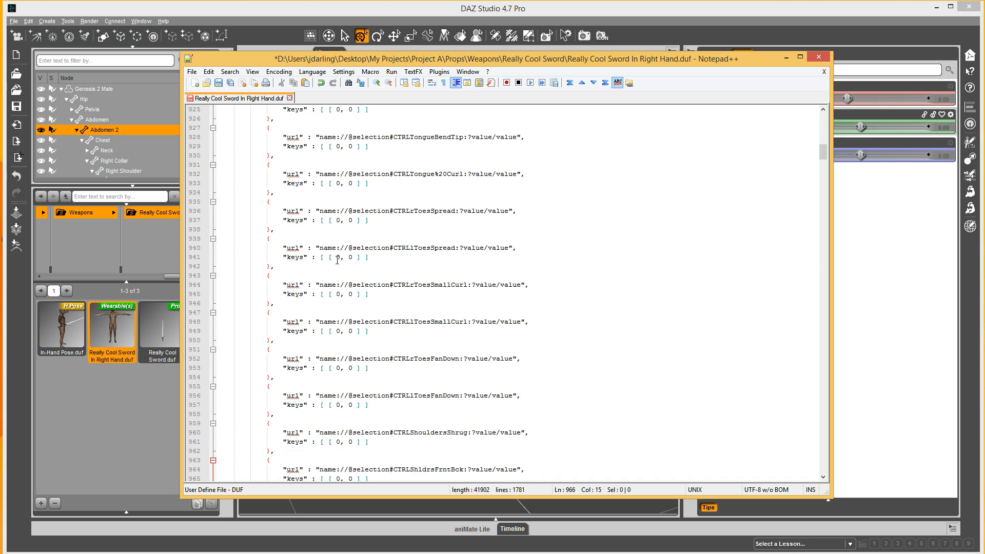
scroll(337, 260, "up", 5)
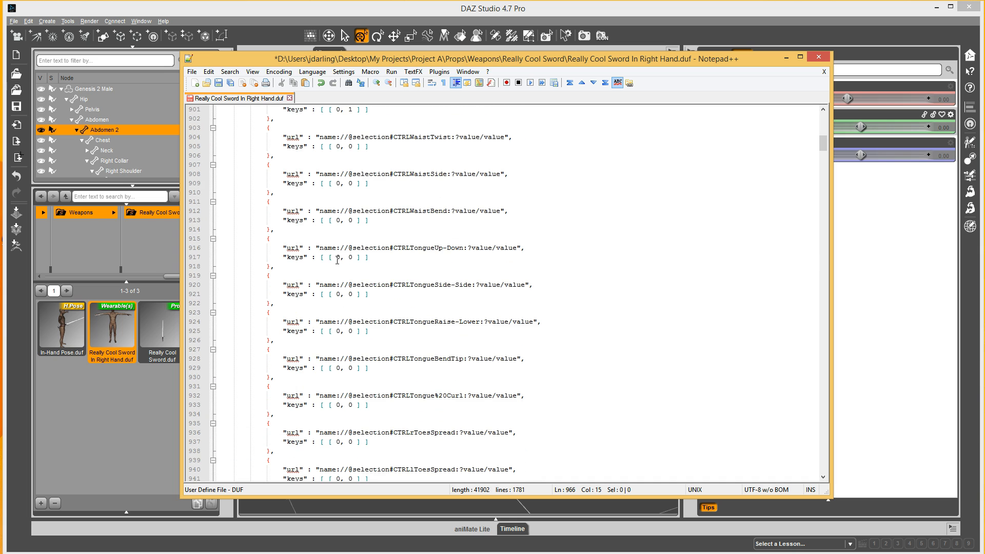
scroll(322, 253, "up", 6)
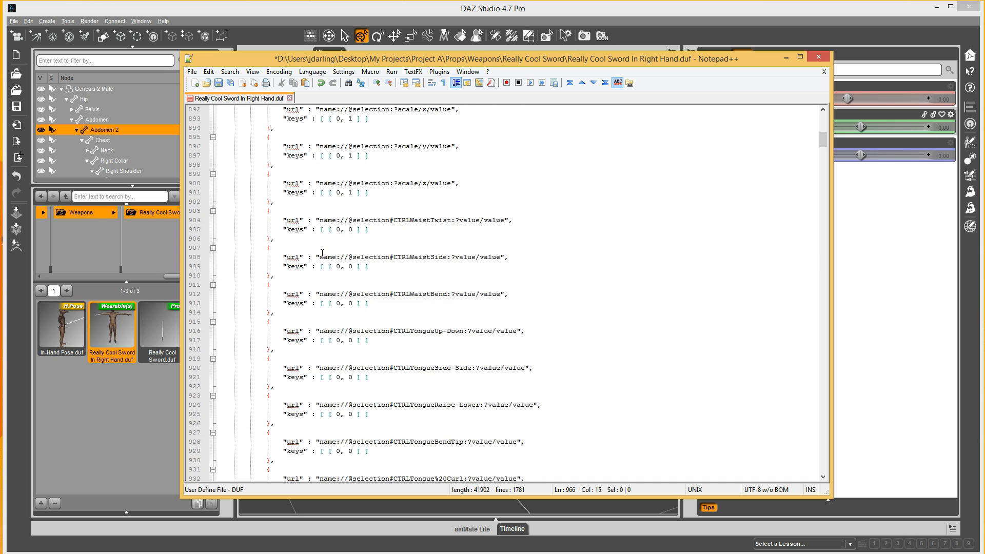
scroll(322, 253, "up", 2)
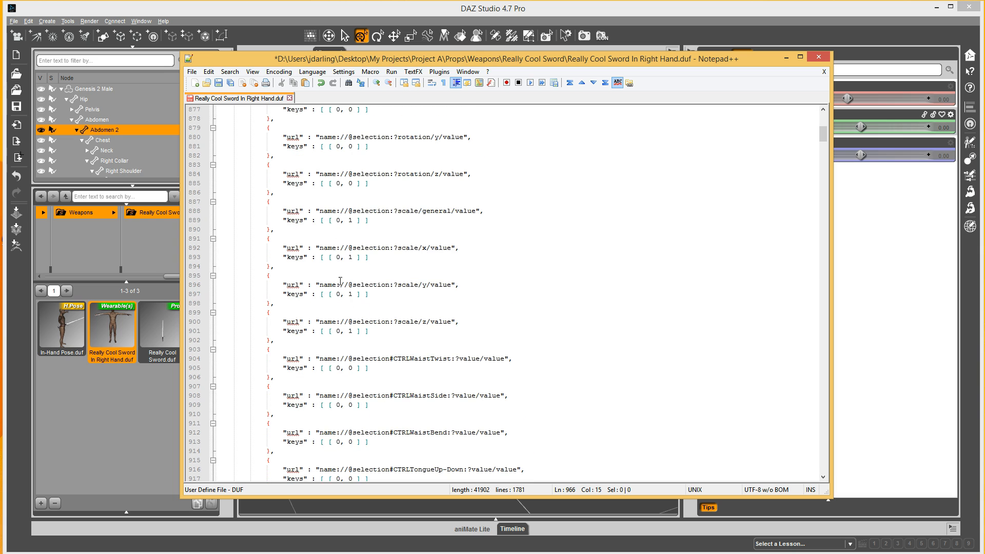
scroll(380, 190, "up", 3)
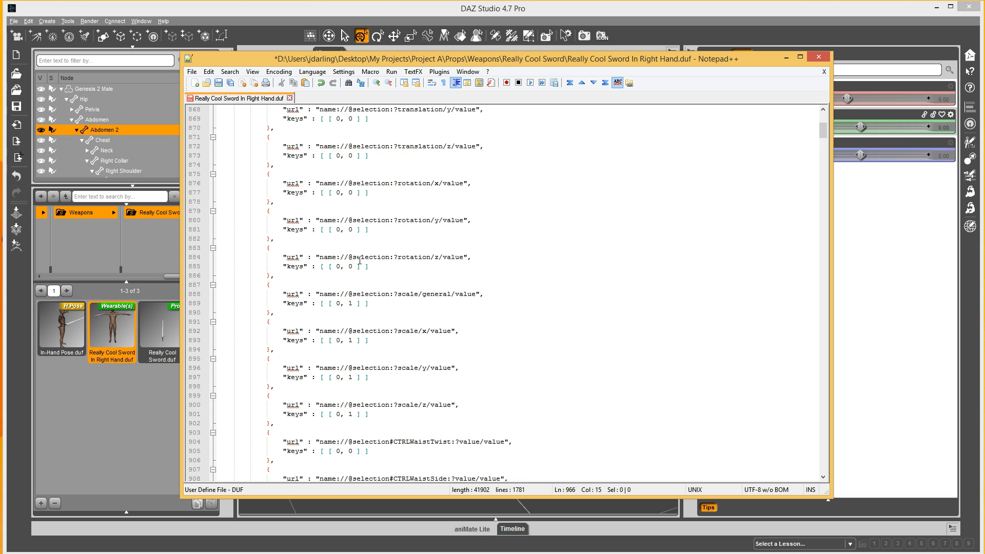
scroll(359, 261, "up", 5)
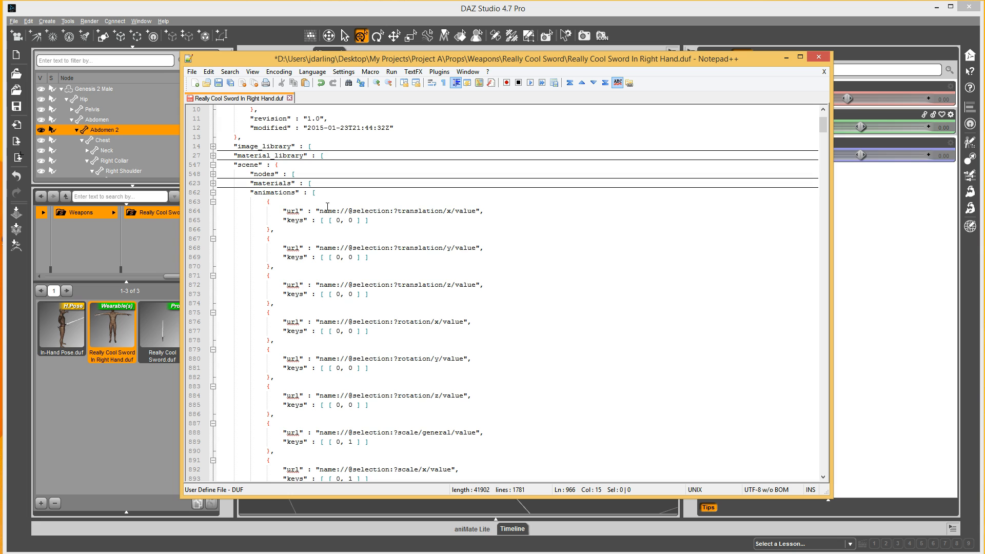
left_click(330, 195, "shift")
key("Delete")
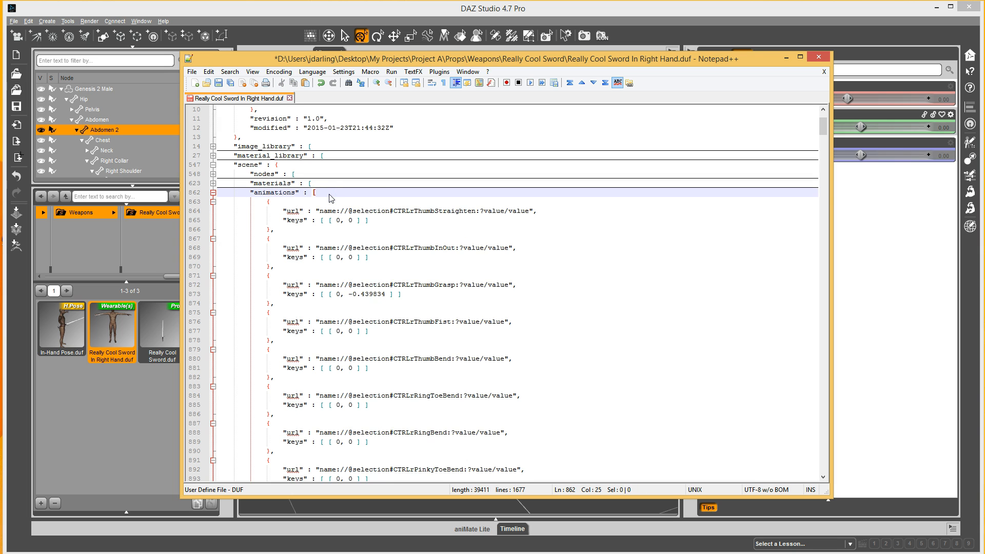
key("ctrl+s")
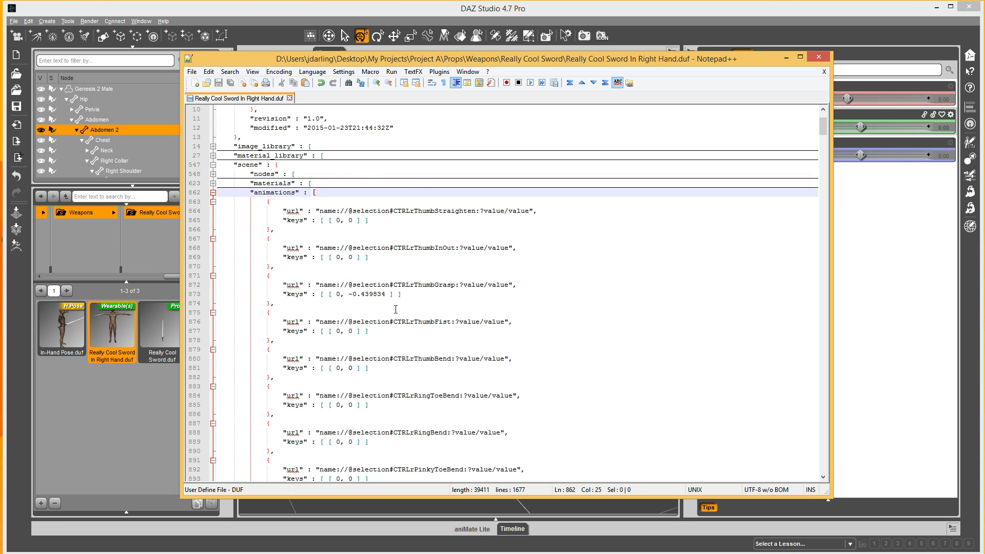
Switch to DAZ Studio and delete the Sword_Vertical prop from the figure's right hand.
left_click(672, 10)
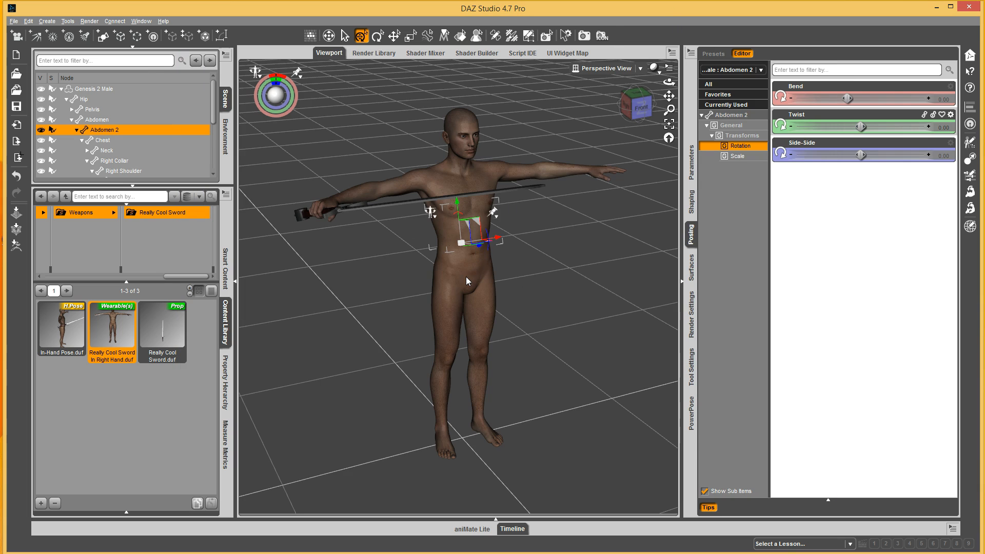
left_click(379, 208)
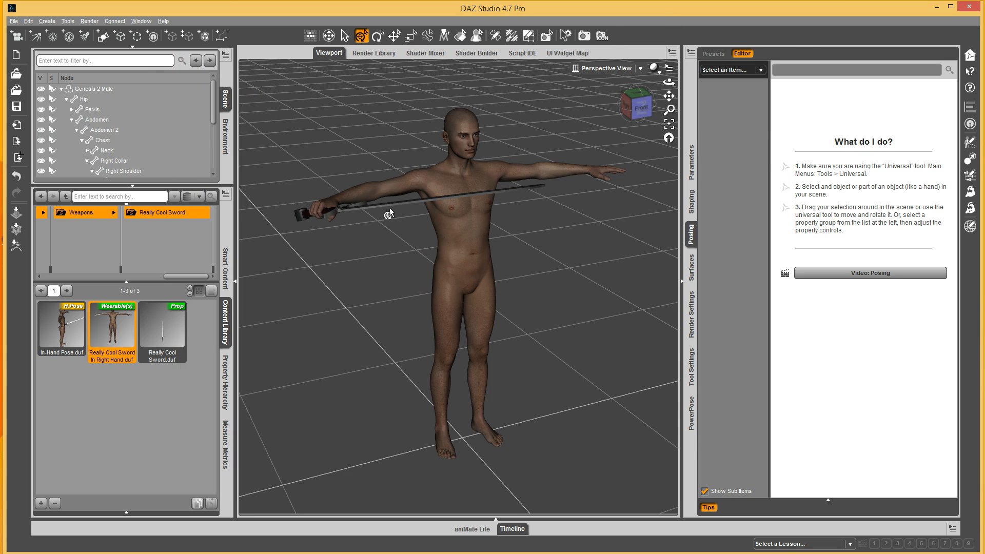
left_click(396, 204)
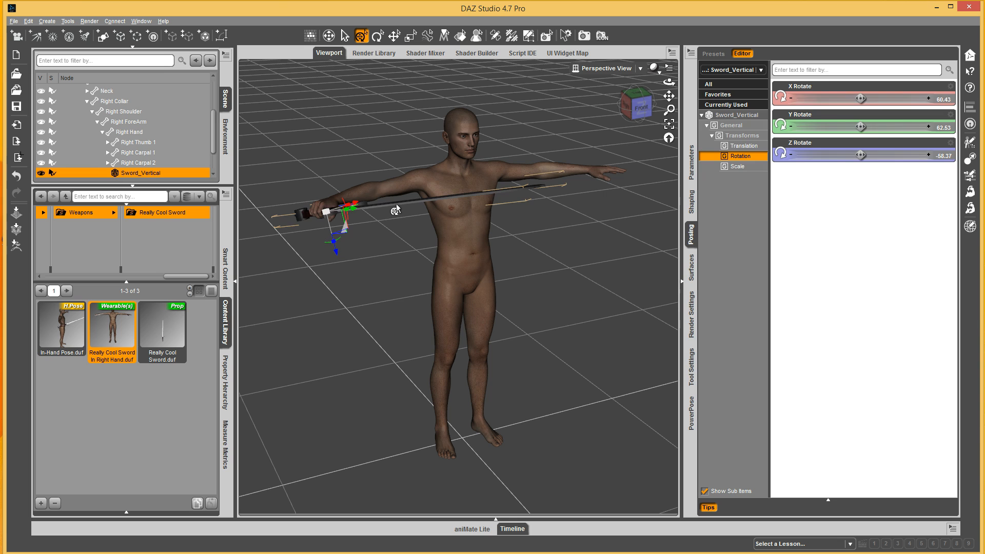
key("Delete")
Apply the Base 04 pose from the Smart Content poses to the Genesis 2 Male figure.
left_click(451, 212)
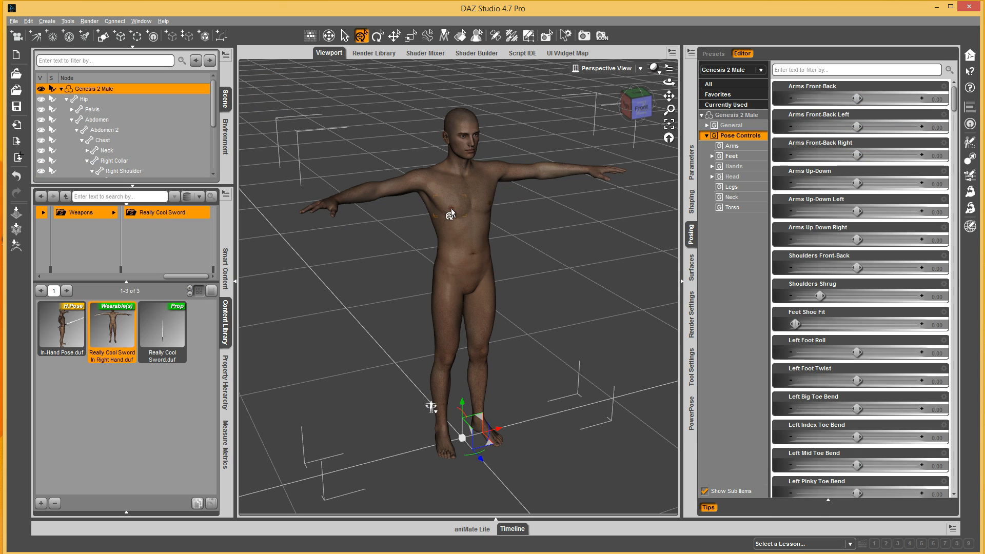
left_click(226, 267)
double_click(175, 298)
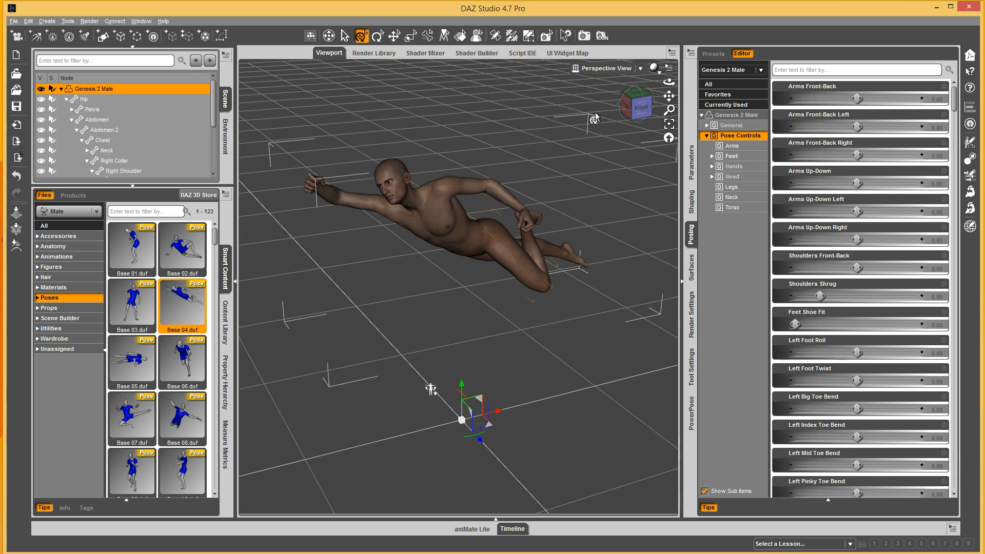
Load the edited Really Cool Sword In Right Hand wearable preset from the Content Library onto the posed Genesis 2 Male.
left_click(225, 322)
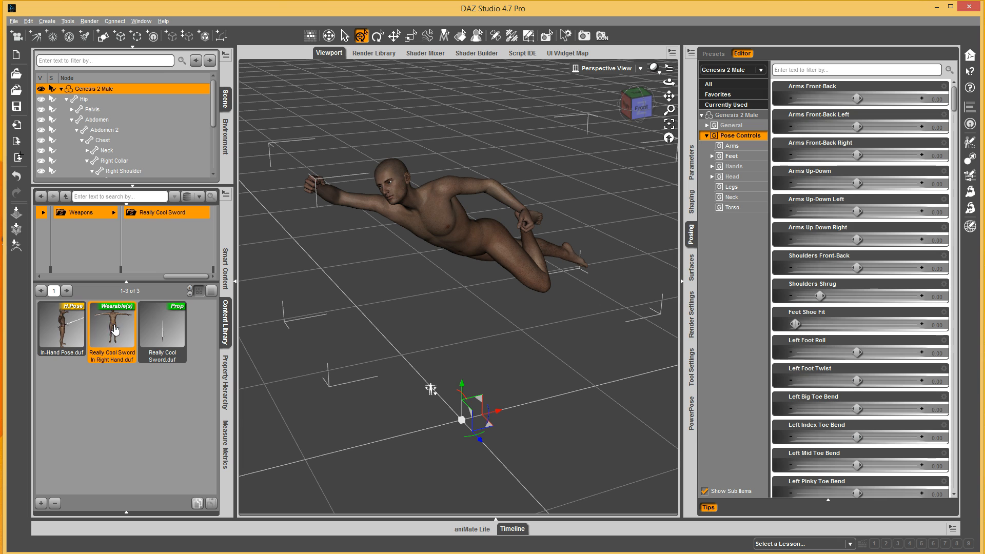
mouse_move(113, 329)
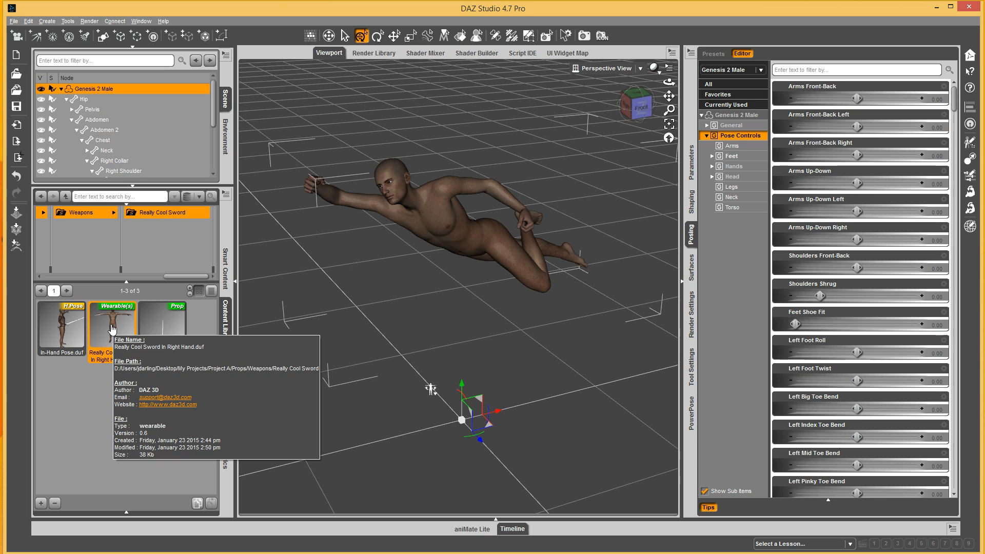
double_click(111, 331)
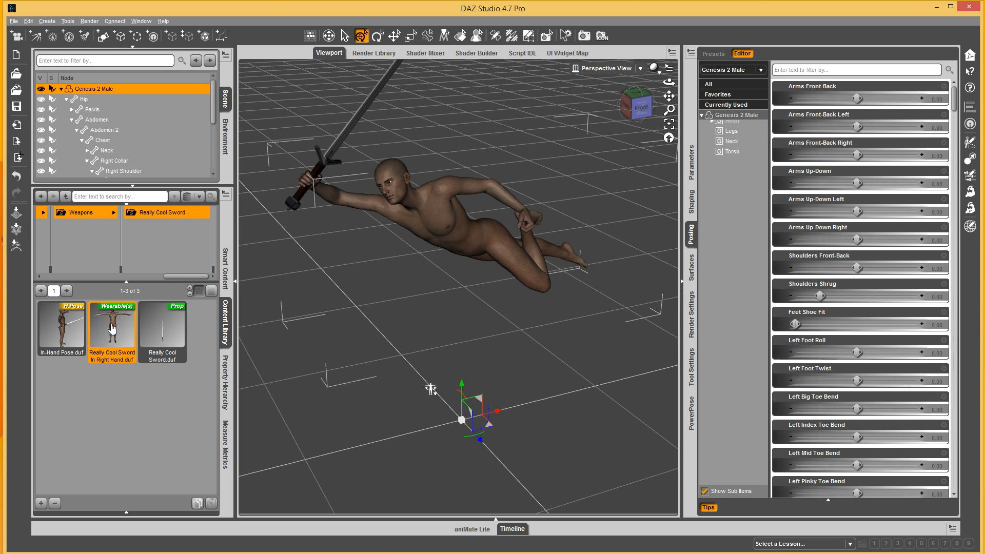
Close the Notepad++ window with the preset file and turn the perspective view to face the figure's front.
left_click(641, 113)
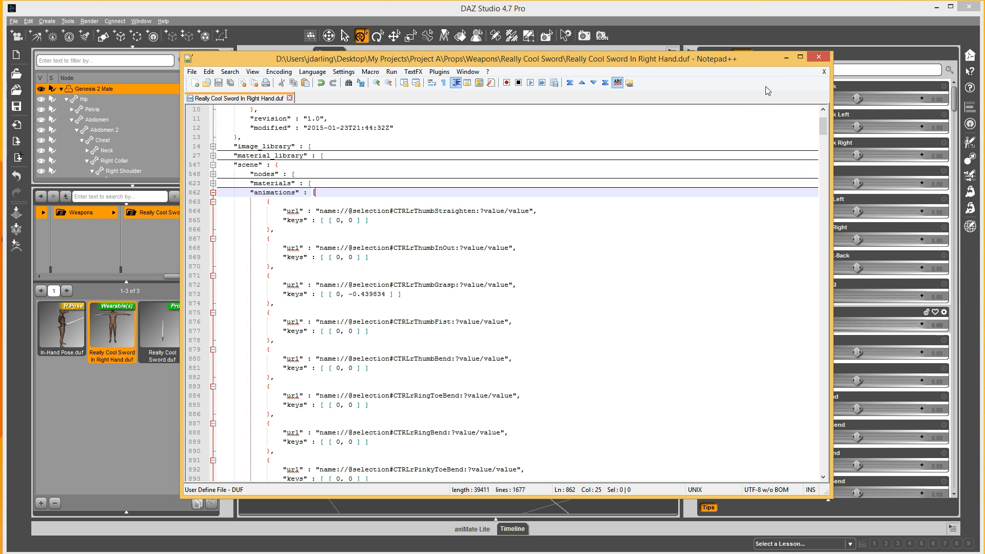
left_click(820, 56)
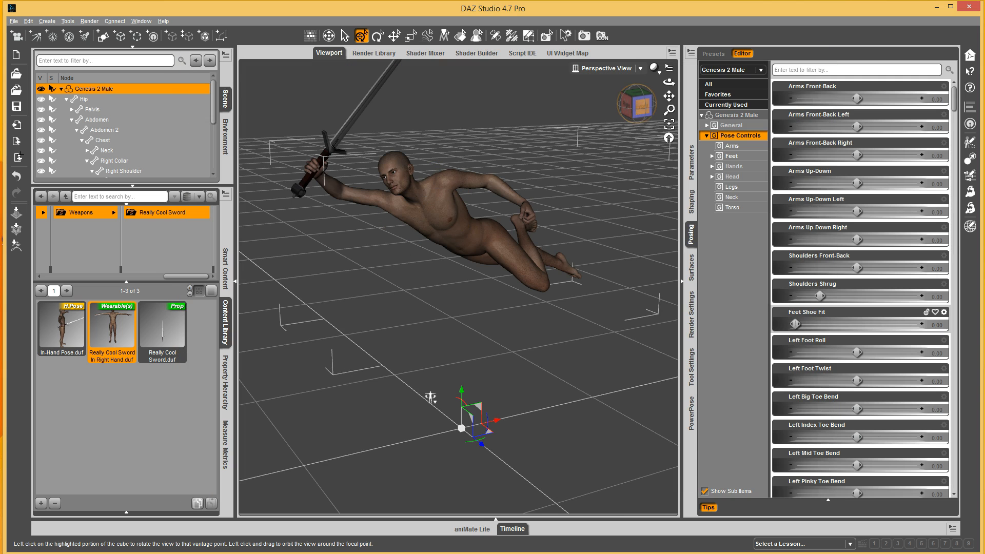
left_click(638, 109)
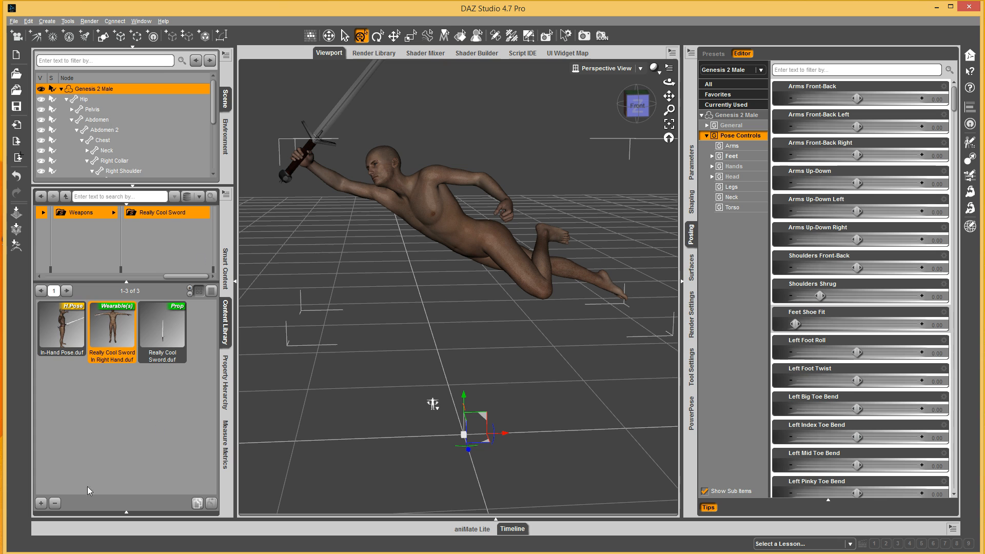
Examine the preset types and Support Asset options available for saving, along with the file details of Really Cool Sword.duf.
left_click(40, 503)
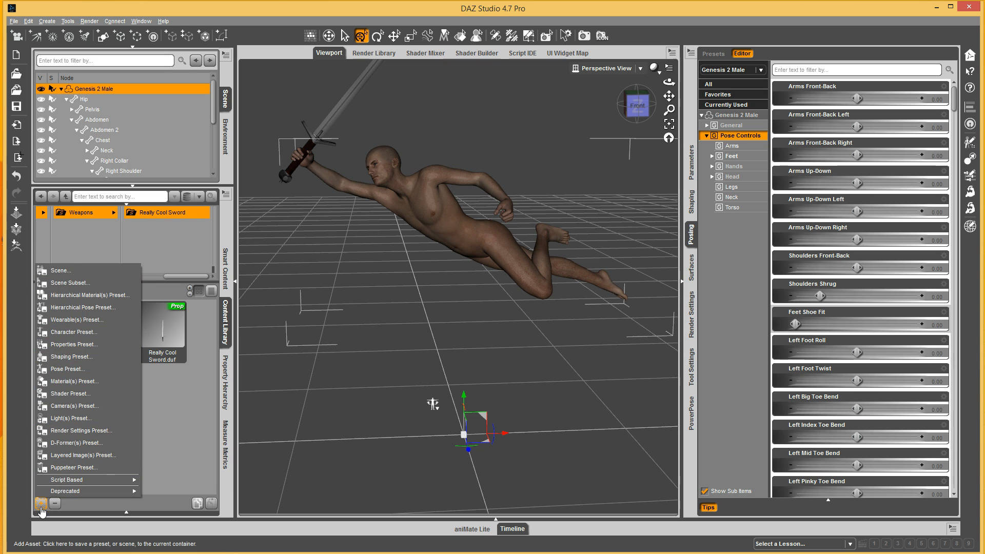
left_click(165, 422)
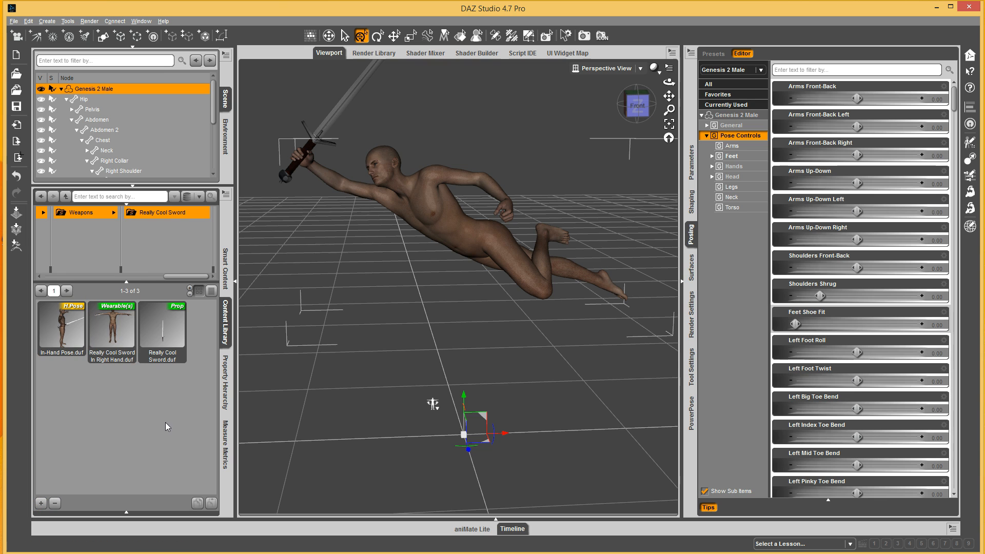
left_click(41, 503)
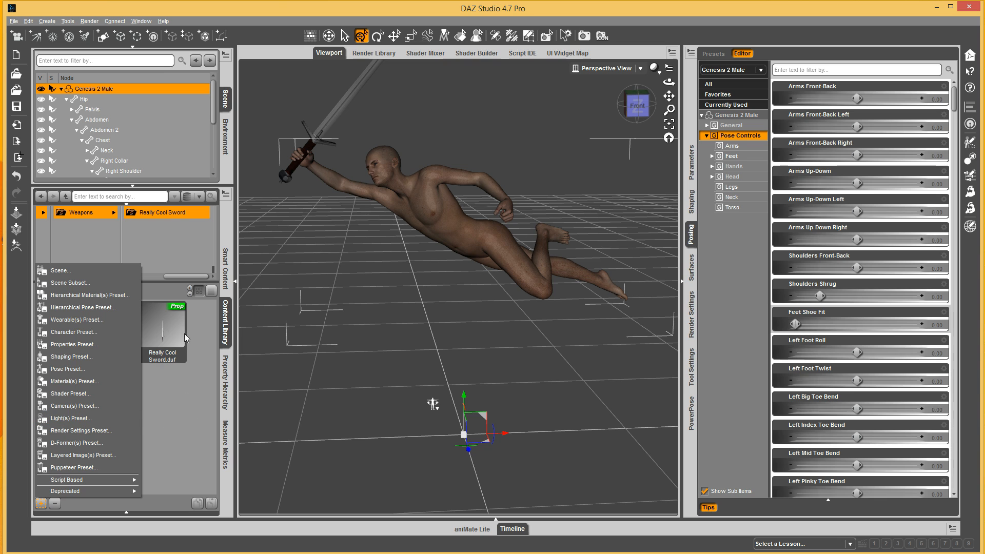
left_click(174, 390)
left_click(157, 329)
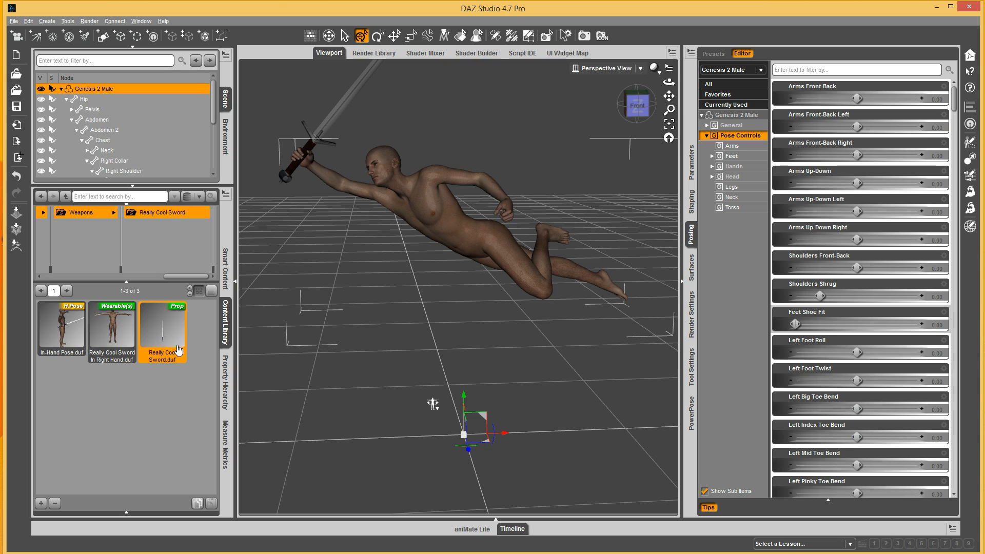
left_click(14, 21)
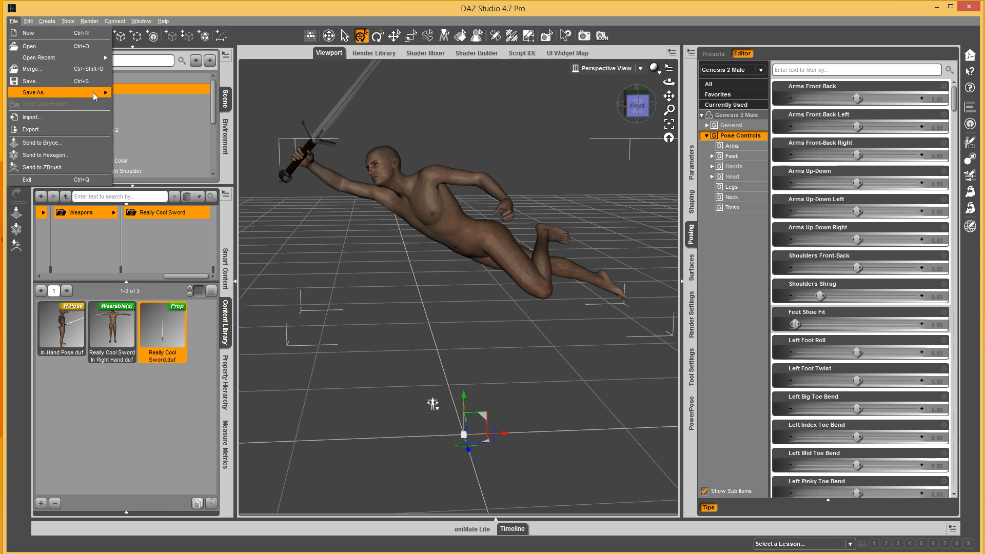
mouse_move(102, 95)
mouse_move(228, 304)
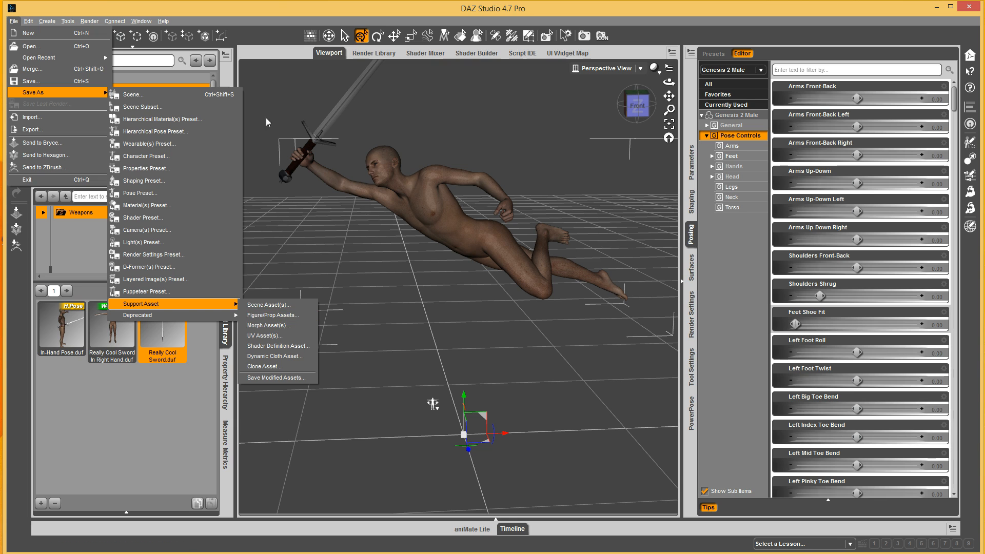
left_click(288, 317)
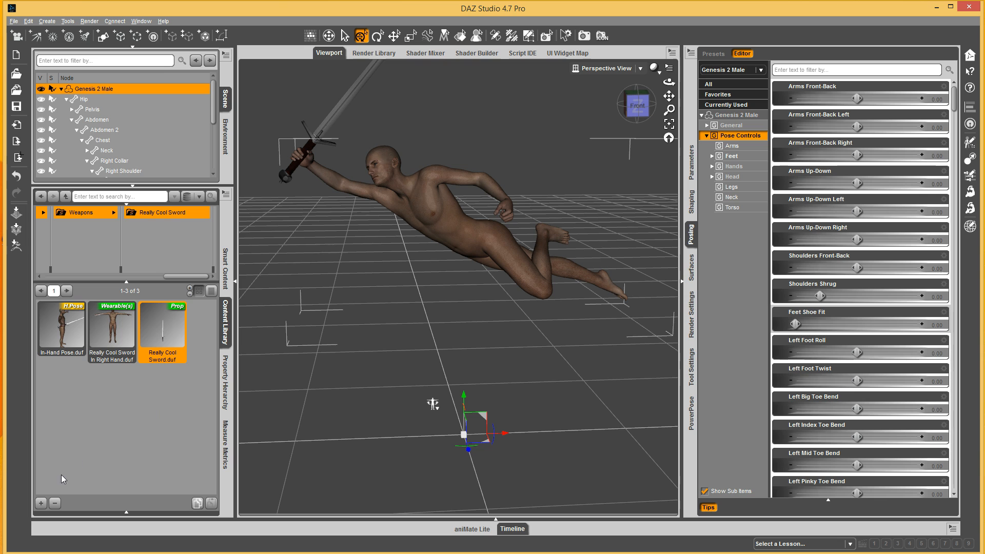
left_click(41, 503)
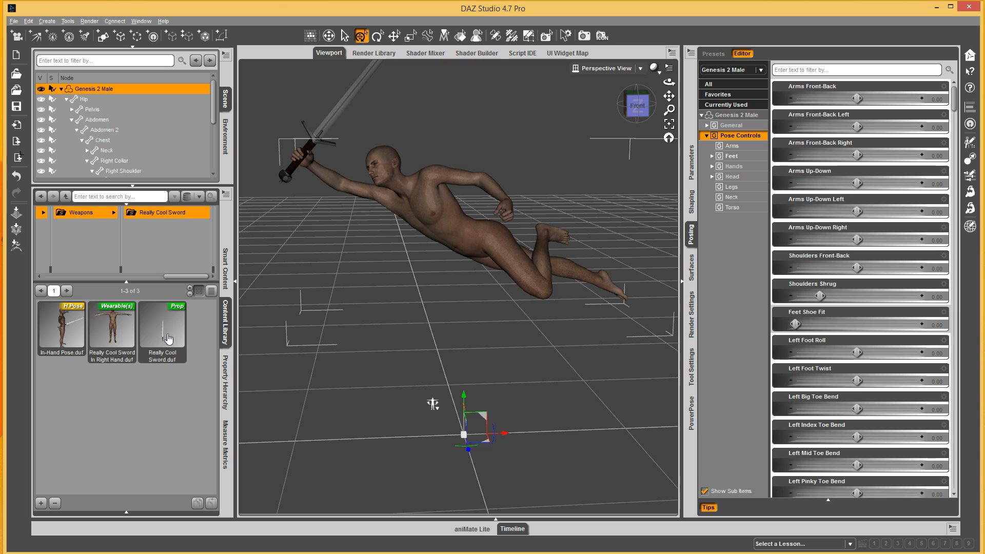
mouse_move(167, 347)
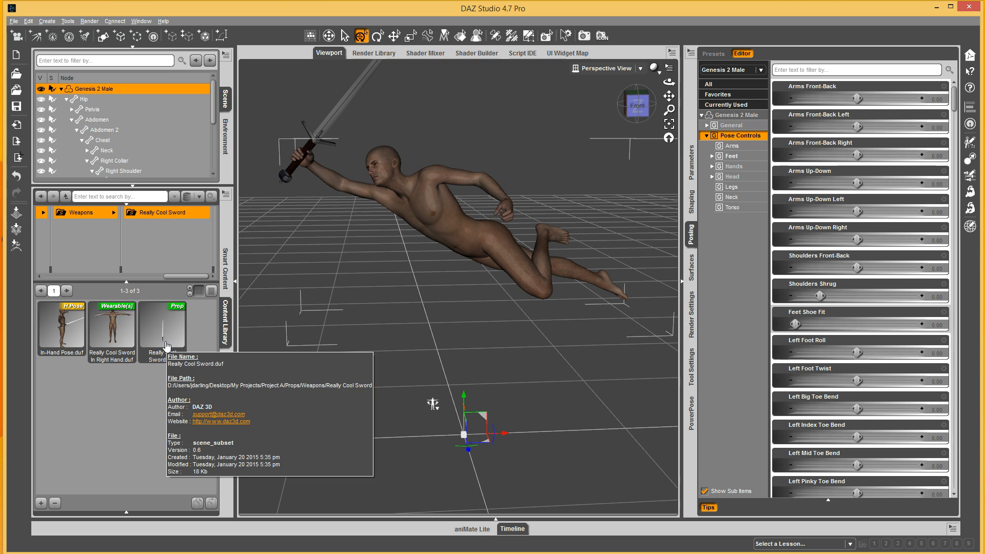